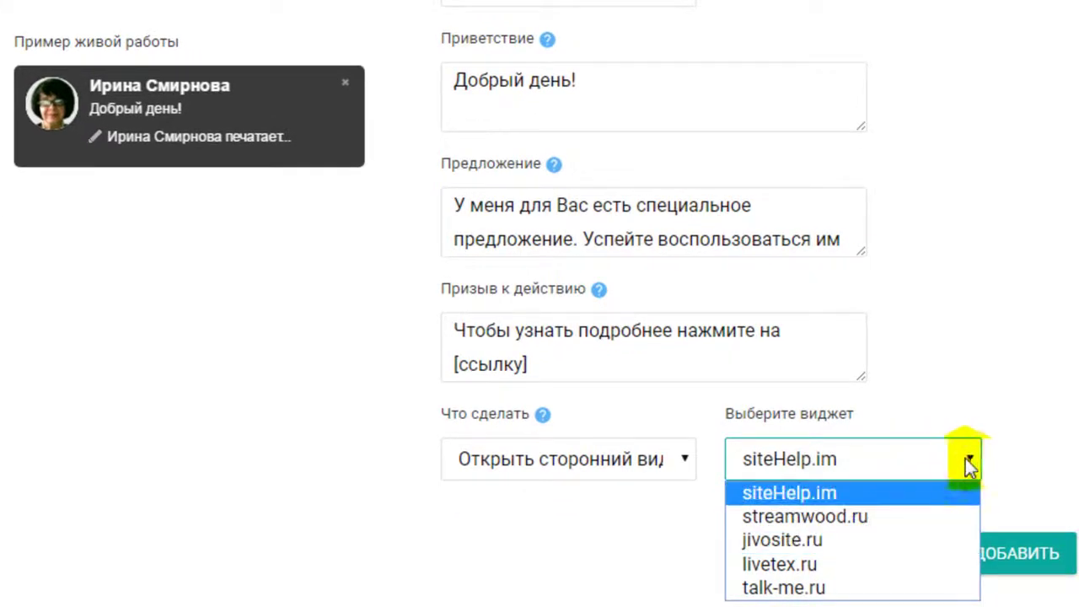
Set the capture message's action to «Перейти по ссылке» and enable «Открыть в той же вкладке».
{"action": "left_click", "coordinate": [972, 458]}
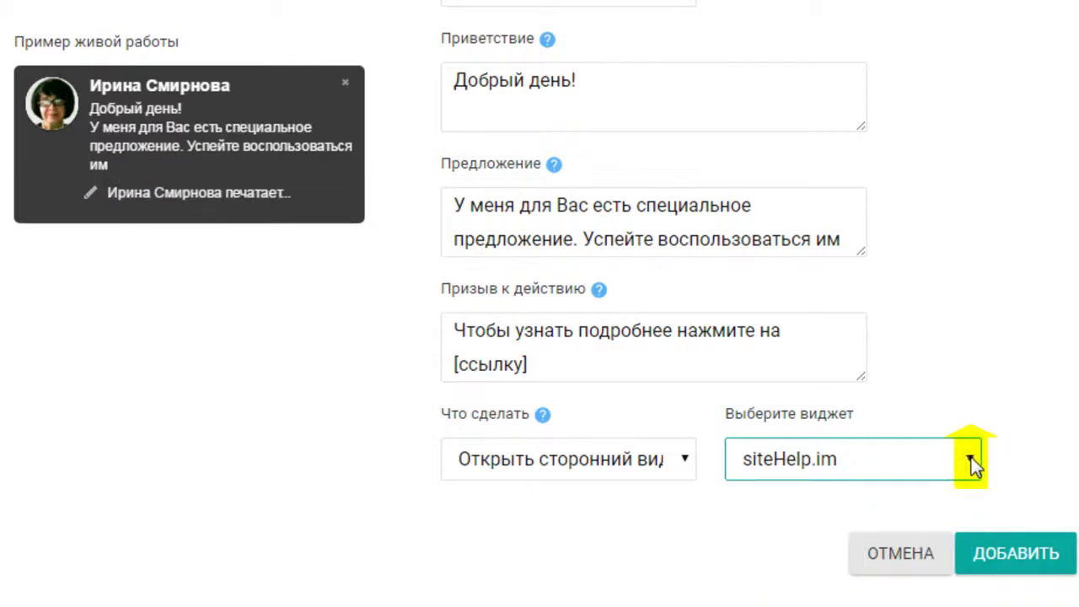
{"action": "left_click", "coordinate": [686, 458]}
{"action": "left_click", "coordinate": [640, 492]}
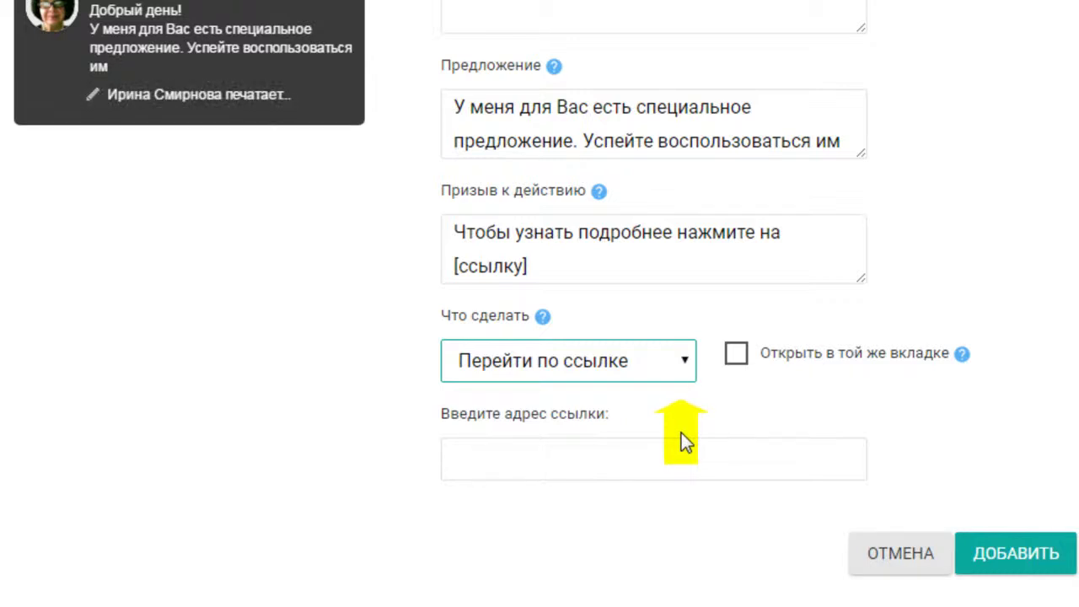
{"action": "left_click", "coordinate": [736, 357]}
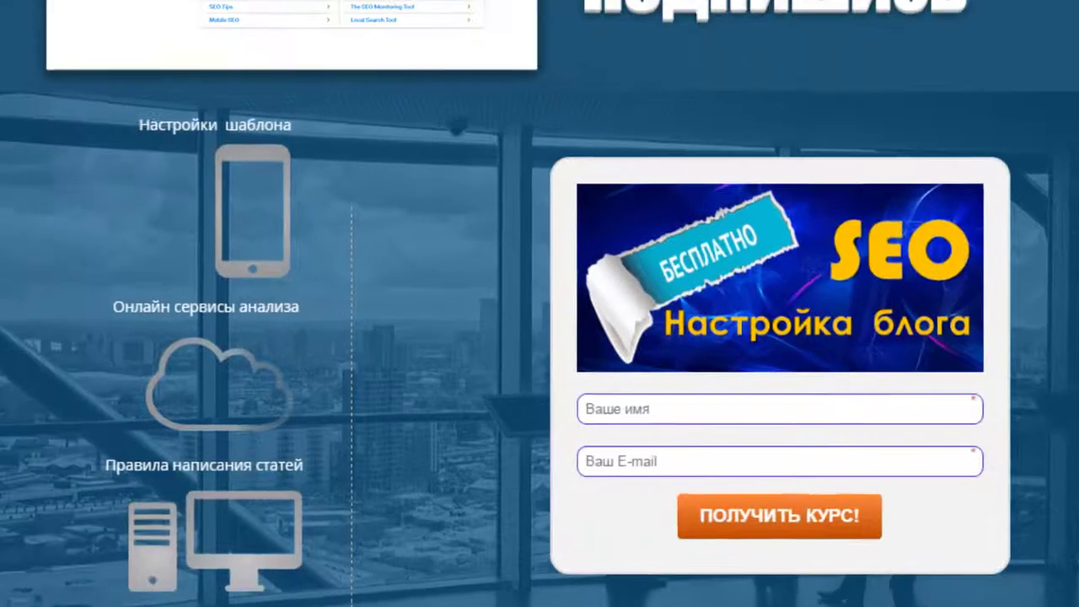
Copy the web address of the free SEO blog-setup landing page and look over the page.
{"action": "left_click", "coordinate": [384, 19]}
{"action": "key", "text": "ctrl+c"}
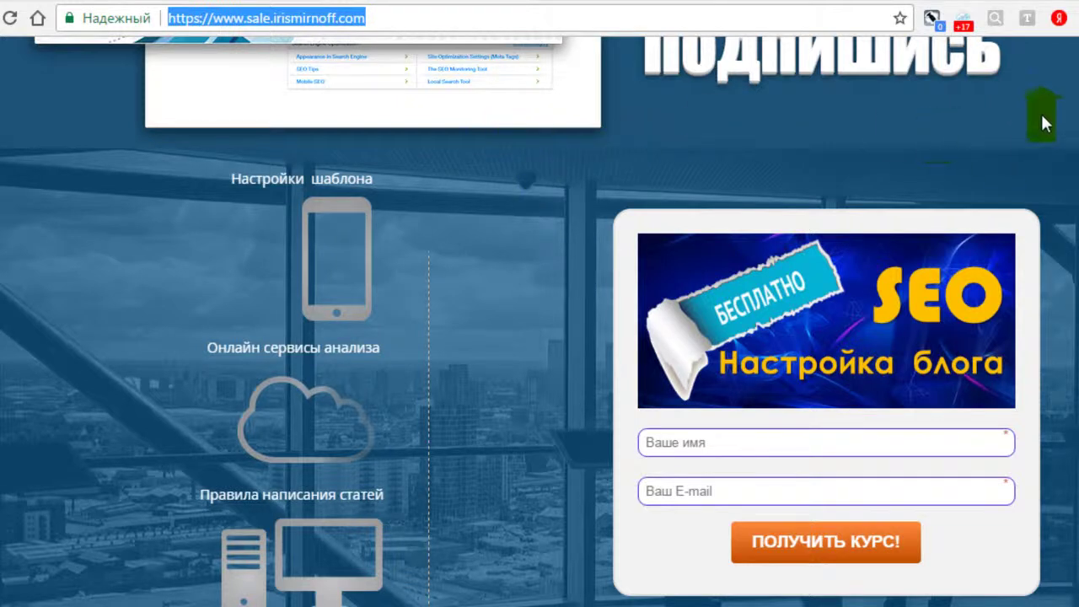
{"action": "left_click", "coordinate": [1043, 115]}
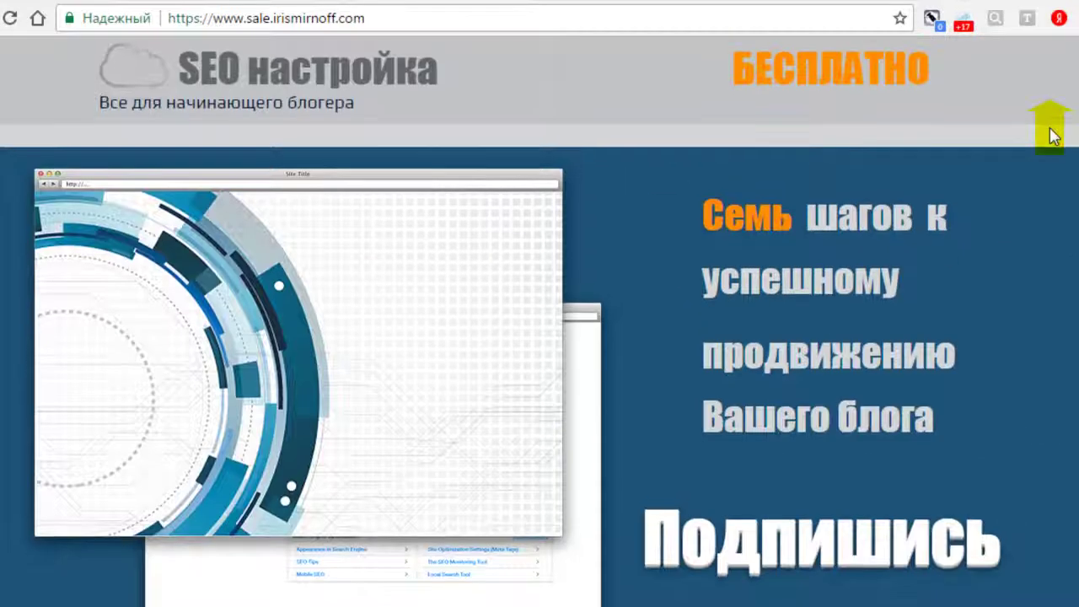
{"action": "scroll", "coordinate": [1052, 136], "scroll_direction": "down", "scroll_amount": 5}
{"action": "scroll", "coordinate": [1053, 137], "scroll_direction": "down", "scroll_amount": 2}
{"action": "left_click", "coordinate": [1053, 137]}
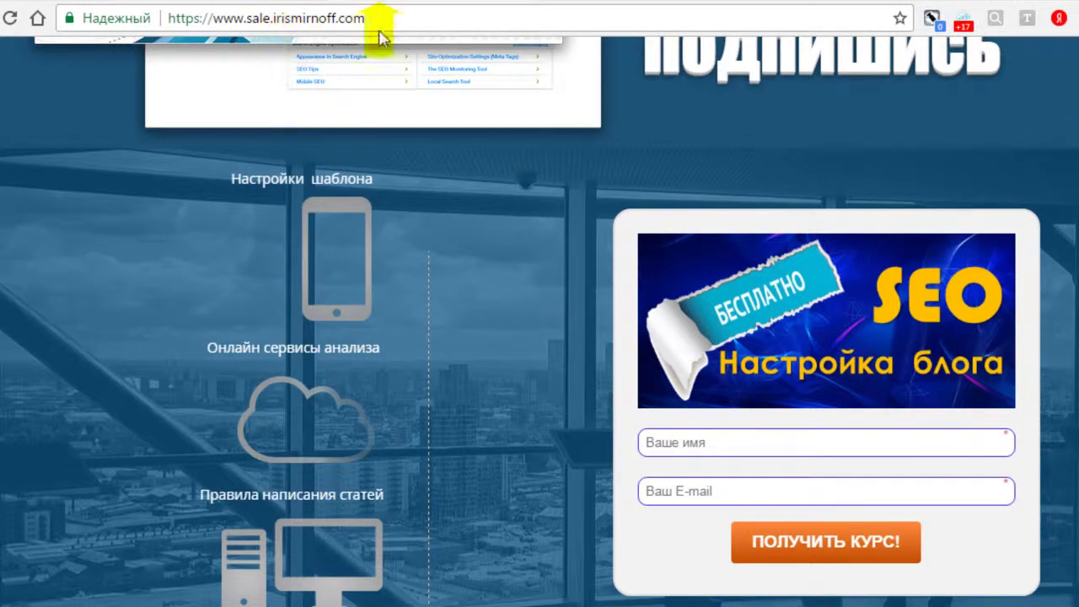
Return to the CallbackKILLER form, paste the copied landing page address as the link address, and add the capture message.
{"action": "left_click", "coordinate": [245, 2]}
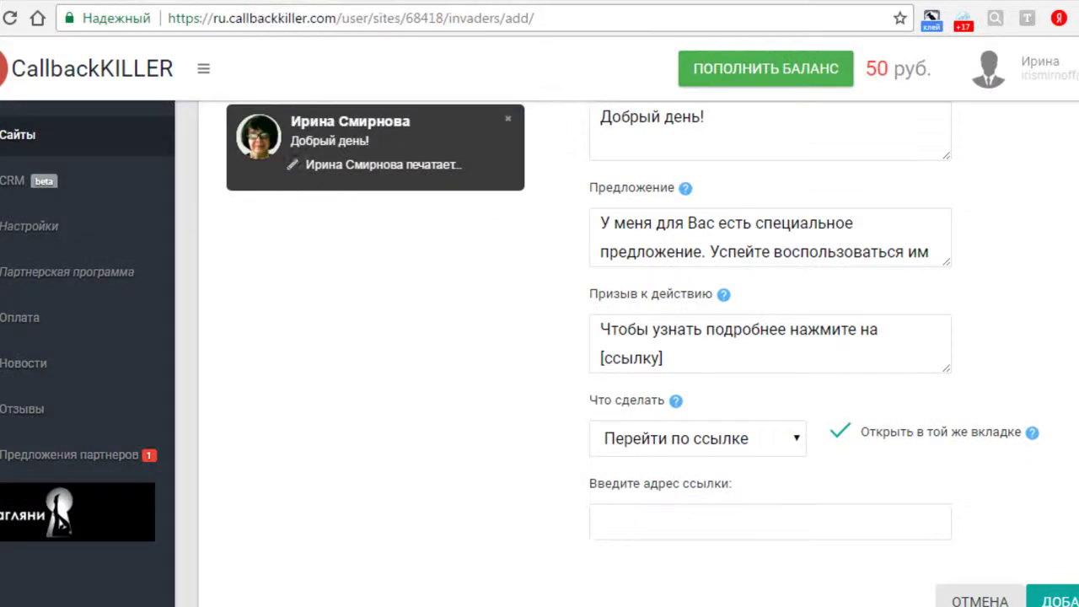
{"action": "left_click", "coordinate": [601, 523]}
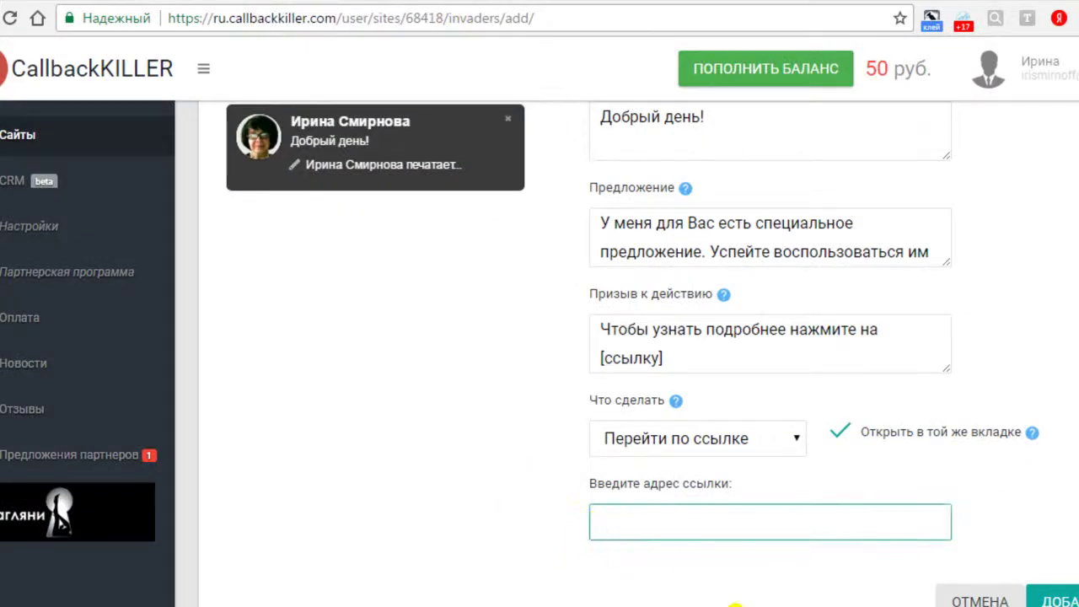
{"action": "key", "text": "ctrl+v"}
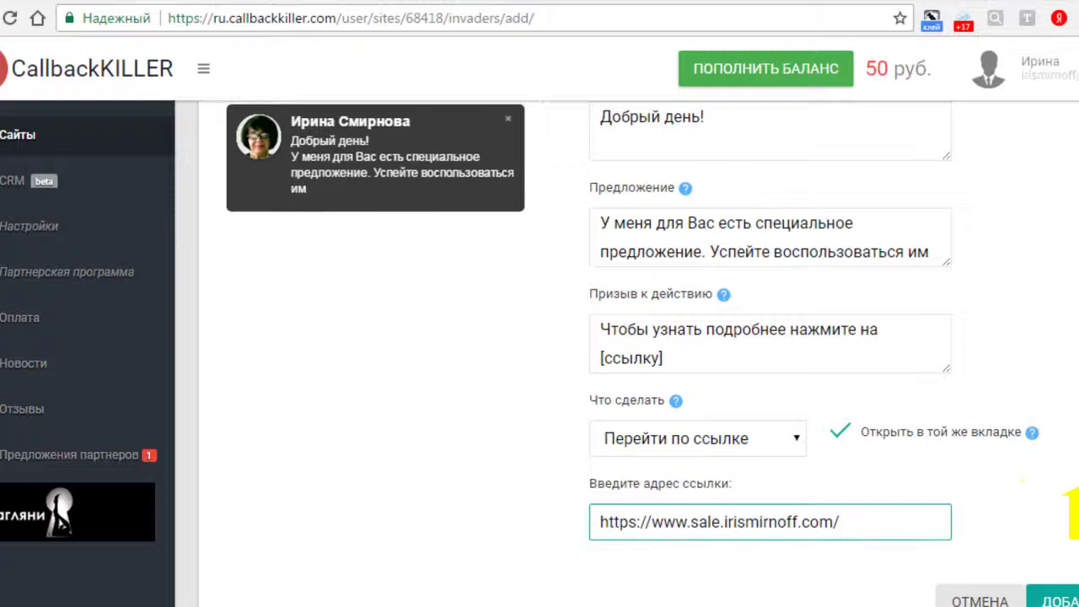
{"action": "left_click", "coordinate": [1058, 600]}
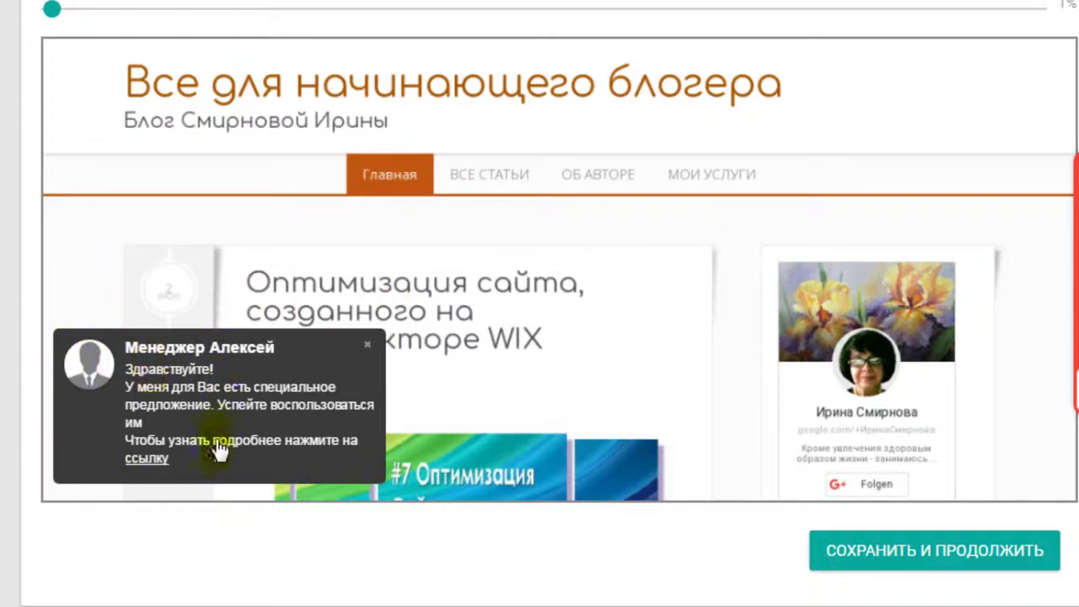
Review the widget's basic settings, from its name and capture variants to the voice greeting and appearance options.
{"action": "scroll", "coordinate": [543, 278], "scroll_direction": "up", "scroll_amount": 5}
{"action": "scroll", "coordinate": [544, 278], "scroll_direction": "up", "scroll_amount": 7}
{"action": "scroll", "coordinate": [544, 273], "scroll_direction": "up", "scroll_amount": 1}
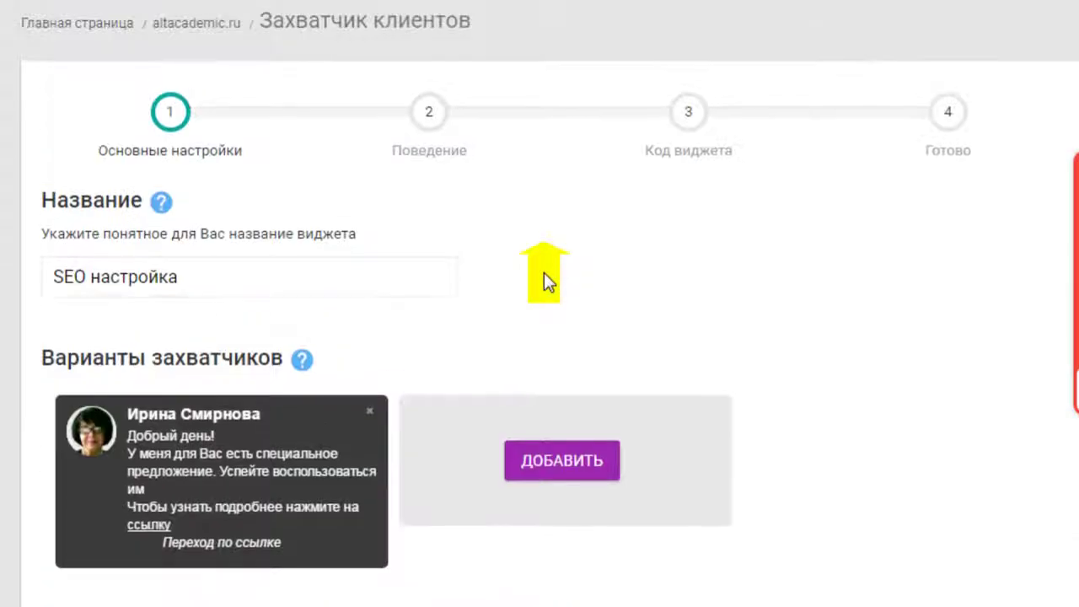
{"action": "scroll", "coordinate": [574, 232], "scroll_direction": "down", "scroll_amount": 1}
{"action": "scroll", "coordinate": [593, 219], "scroll_direction": "down", "scroll_amount": 5}
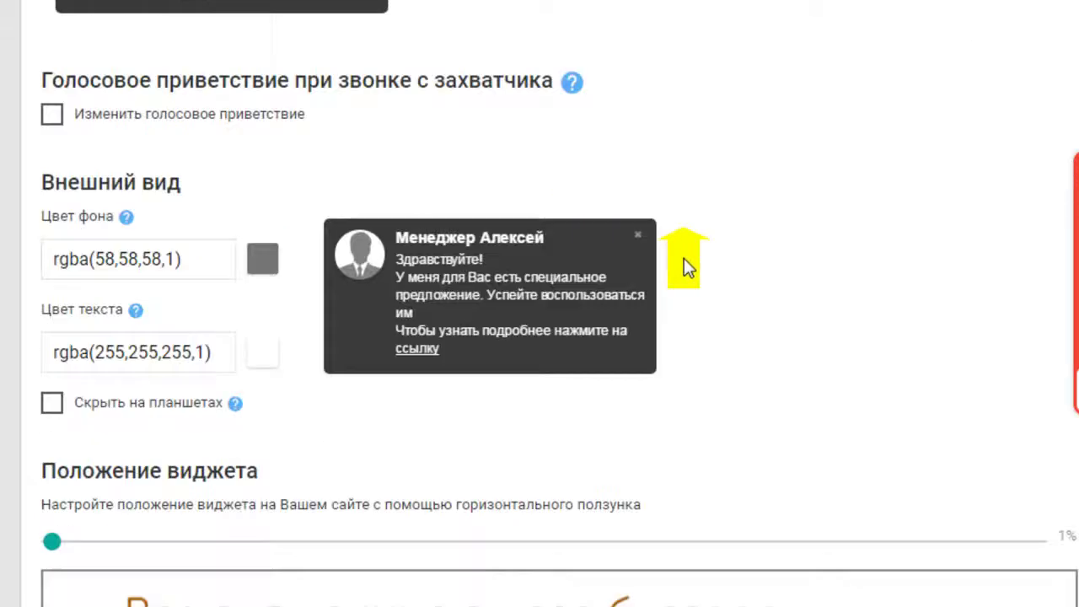
{"action": "scroll", "coordinate": [684, 266], "scroll_direction": "up", "scroll_amount": 6}
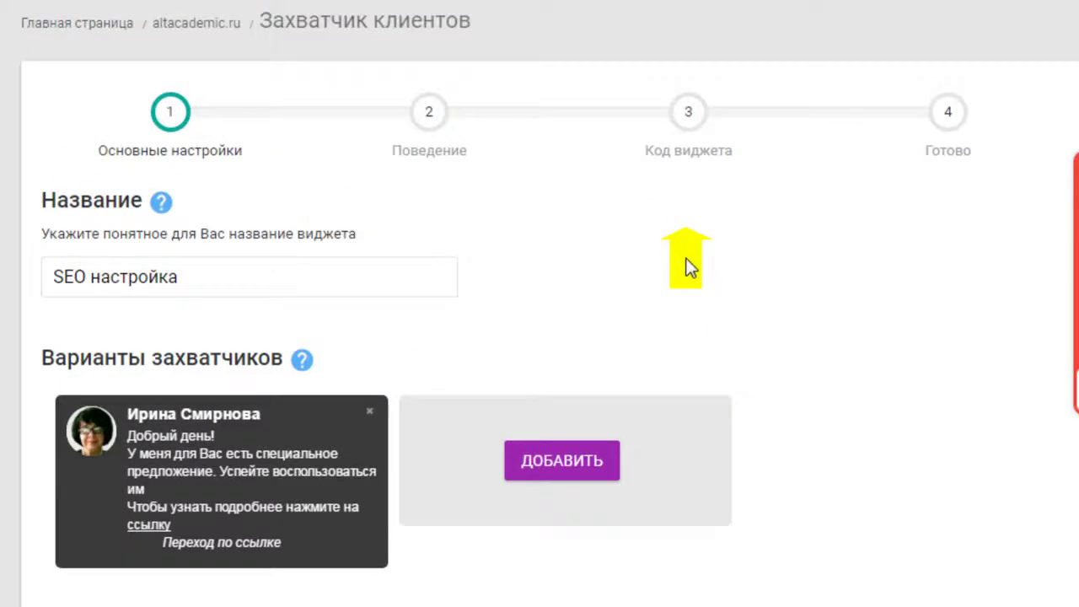
{"action": "scroll", "coordinate": [687, 257], "scroll_direction": "down", "scroll_amount": 3}
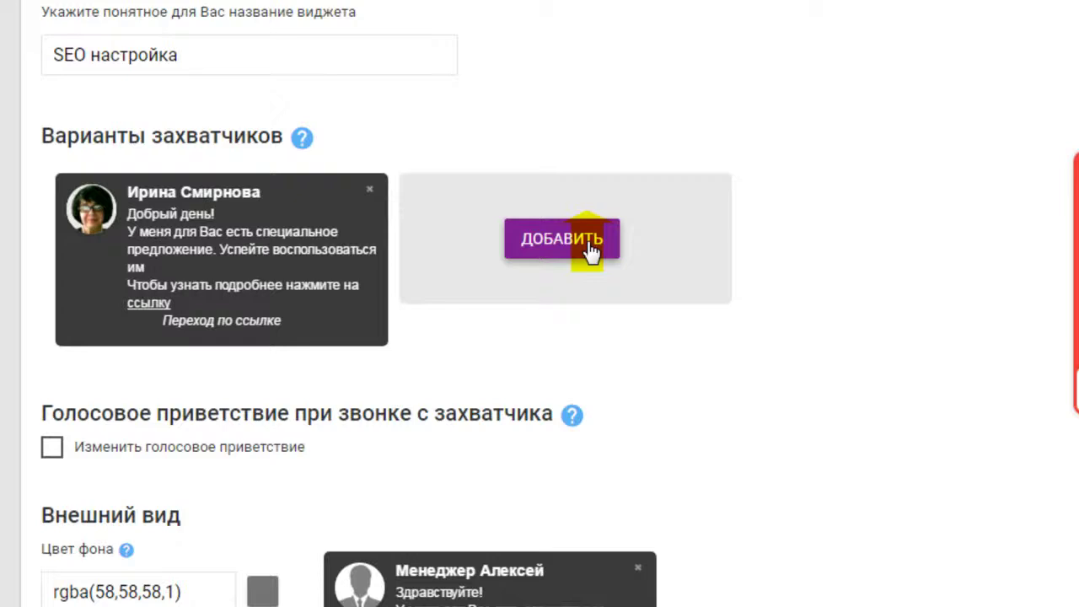
{"action": "scroll", "coordinate": [89, 241], "scroll_direction": "down", "scroll_amount": 3}
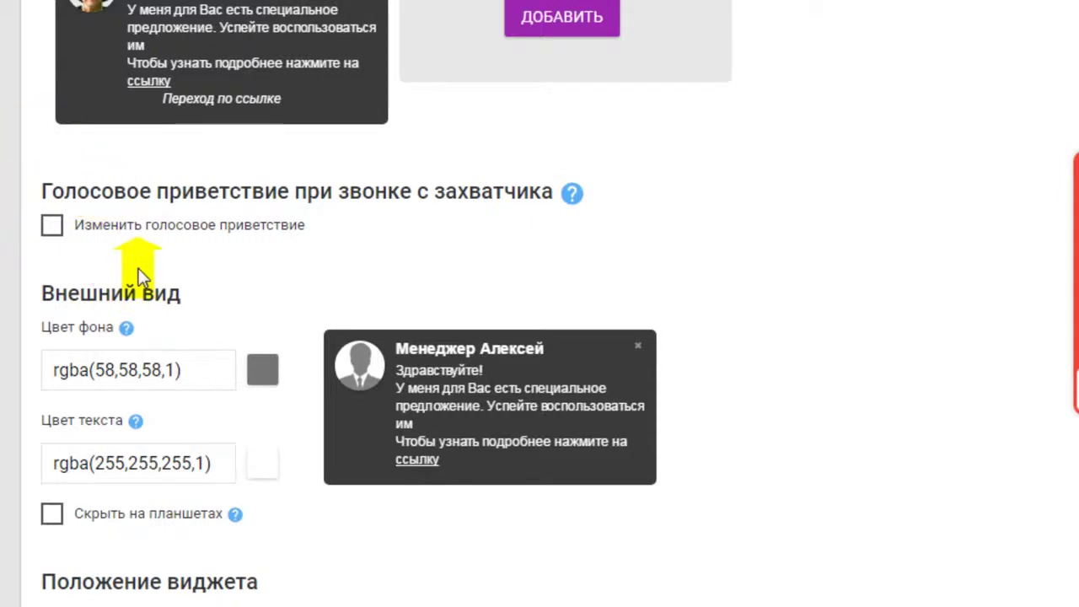
Set the widget's background colour to purple rgba(87,24,125,1) and enable «Скрыть на планшетах».
{"action": "scroll", "coordinate": [210, 241], "scroll_direction": "down", "scroll_amount": 1}
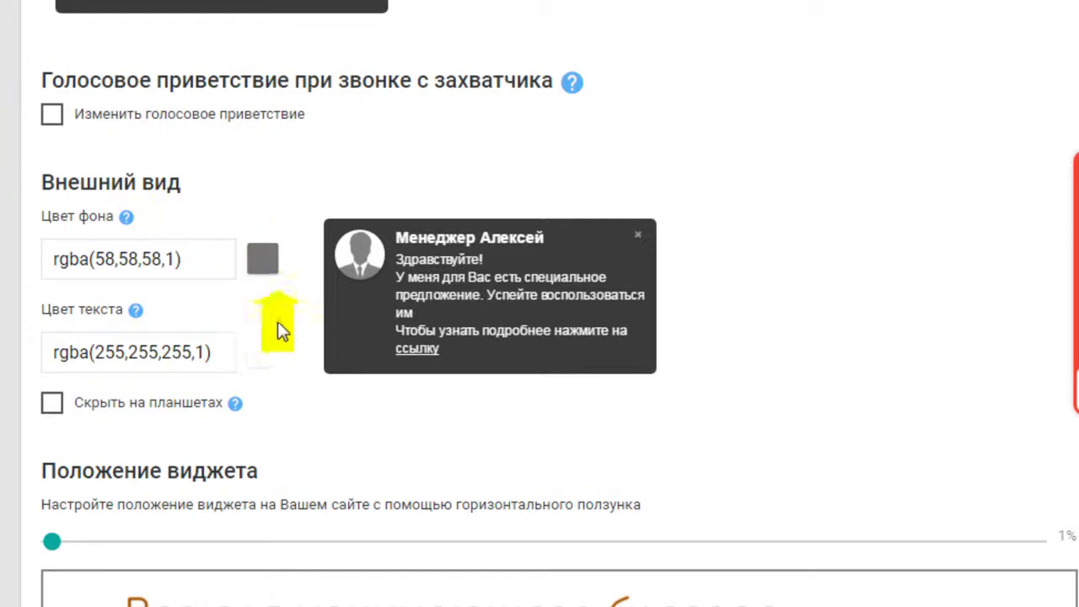
{"action": "left_click", "coordinate": [263, 268]}
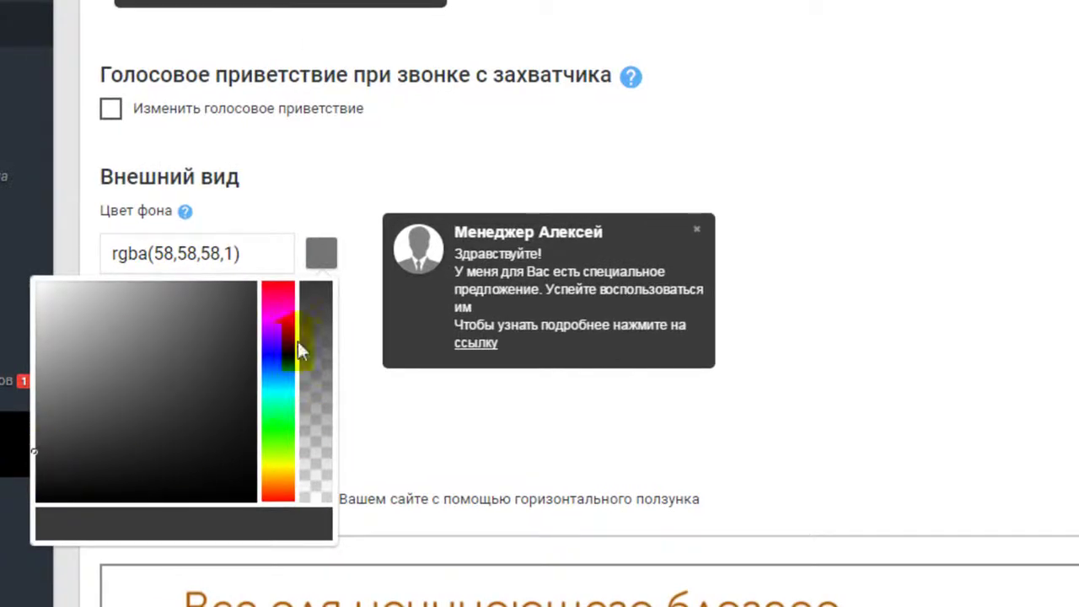
{"action": "left_click_drag", "start_coordinate": [271, 279], "coordinate": [270, 329]}
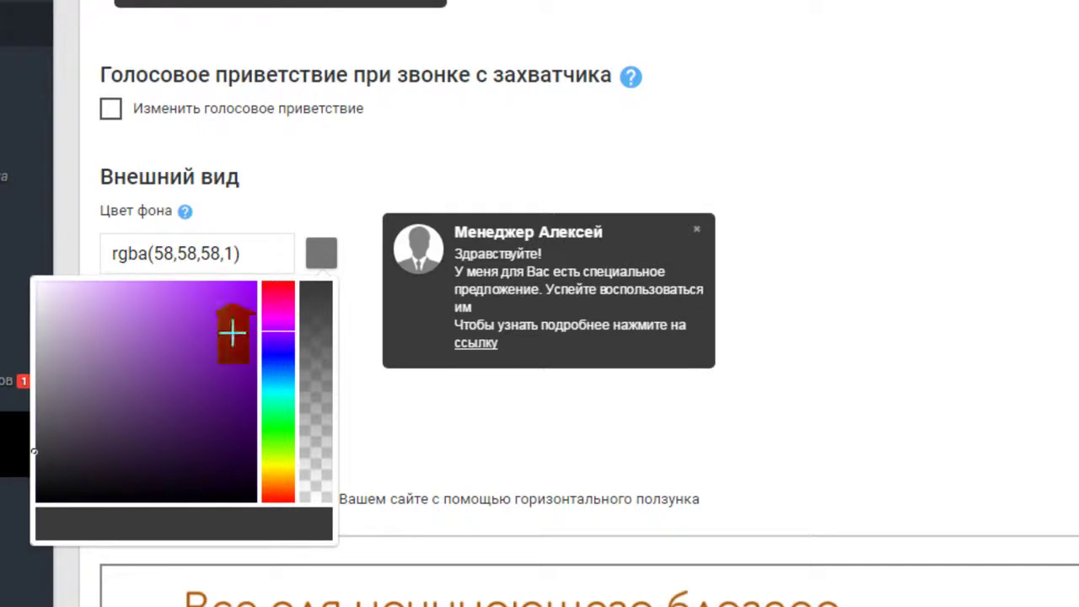
{"action": "left_click_drag", "start_coordinate": [36, 448], "coordinate": [528, 127]}
{"action": "left_click", "coordinate": [694, 163]}
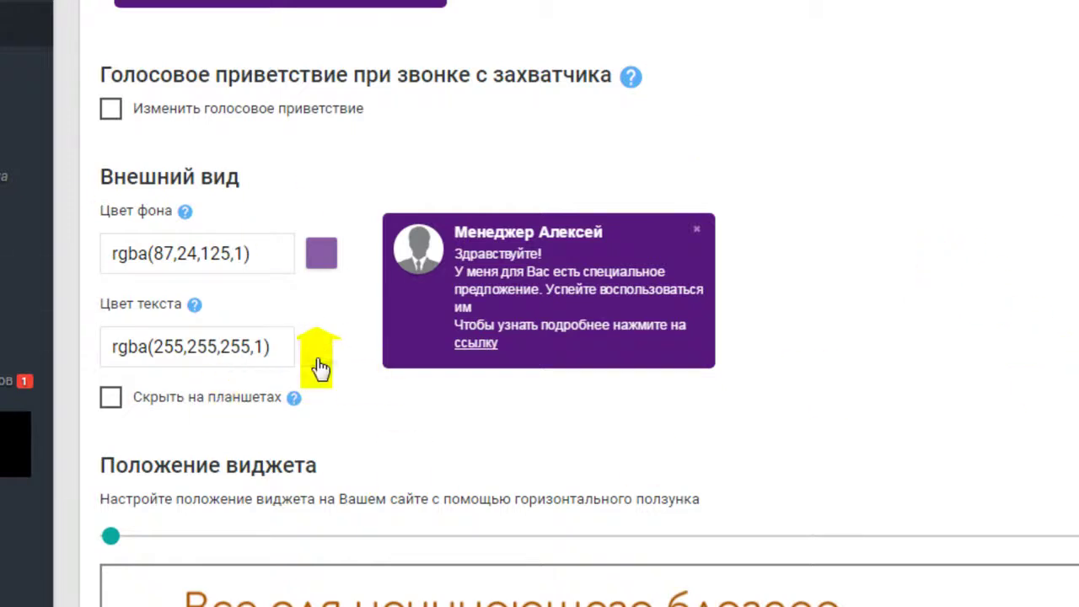
{"action": "scroll", "coordinate": [326, 362], "scroll_direction": "down", "scroll_amount": 2}
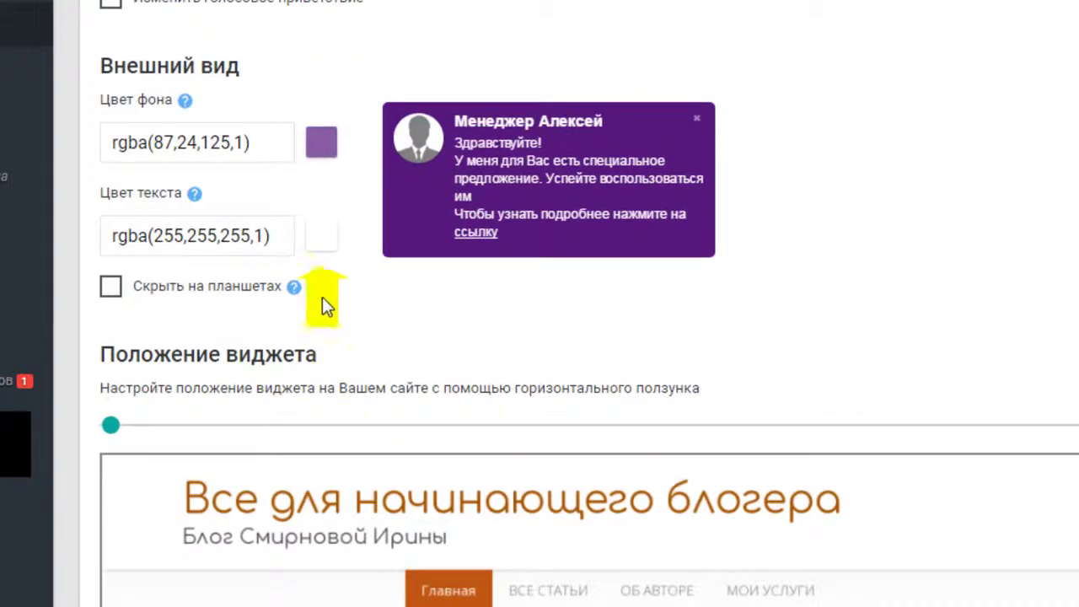
{"action": "left_click", "coordinate": [111, 289]}
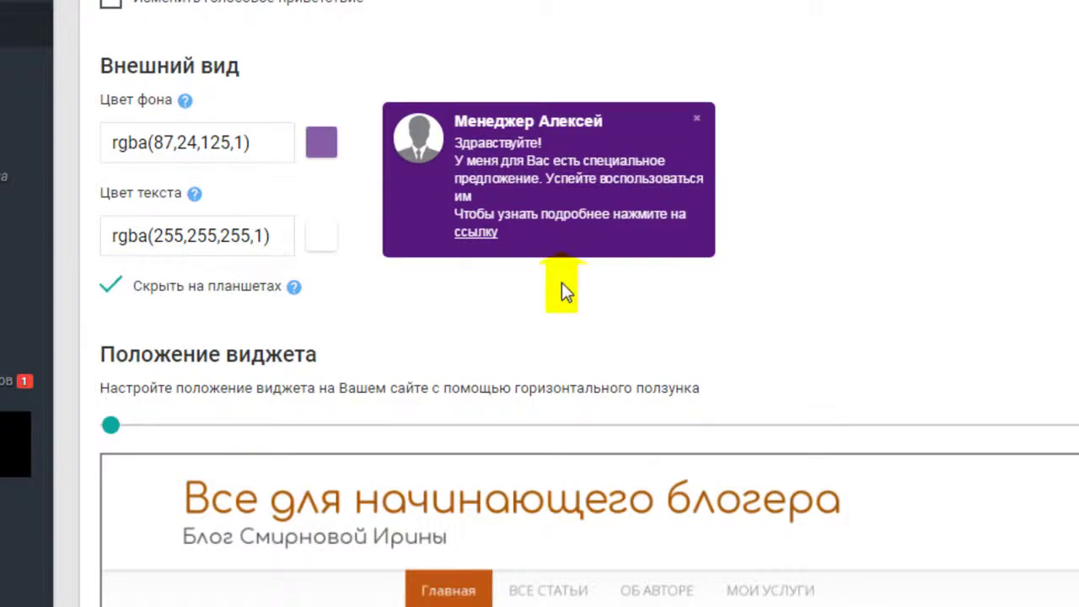
Examine how the recoloured widget sits on the blog in the position preview and in the capture variants.
{"action": "scroll", "coordinate": [561, 282], "scroll_direction": "down", "scroll_amount": 4}
{"action": "scroll", "coordinate": [579, 265], "scroll_direction": "down", "scroll_amount": 5}
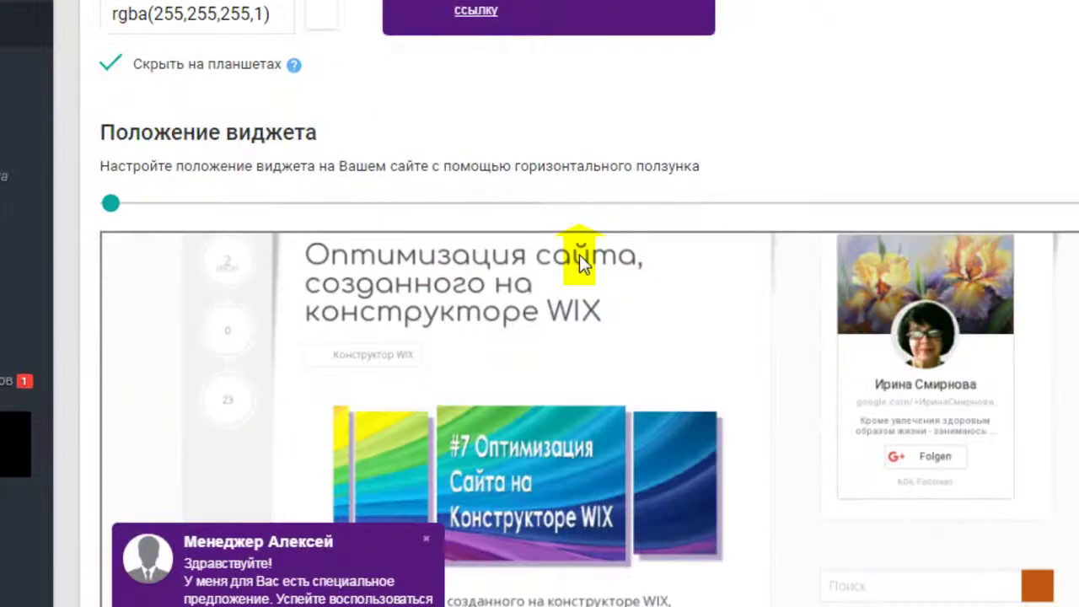
{"action": "scroll", "coordinate": [579, 253], "scroll_direction": "down", "scroll_amount": 10}
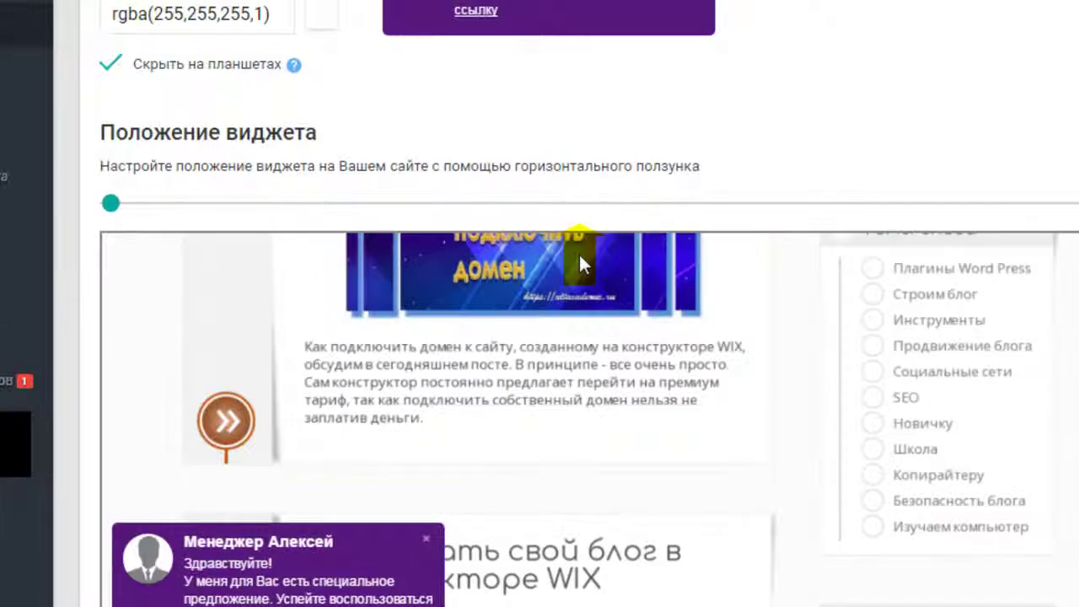
{"action": "scroll", "coordinate": [579, 255], "scroll_direction": "down", "scroll_amount": 4}
{"action": "scroll", "coordinate": [579, 255], "scroll_direction": "up", "scroll_amount": 10}
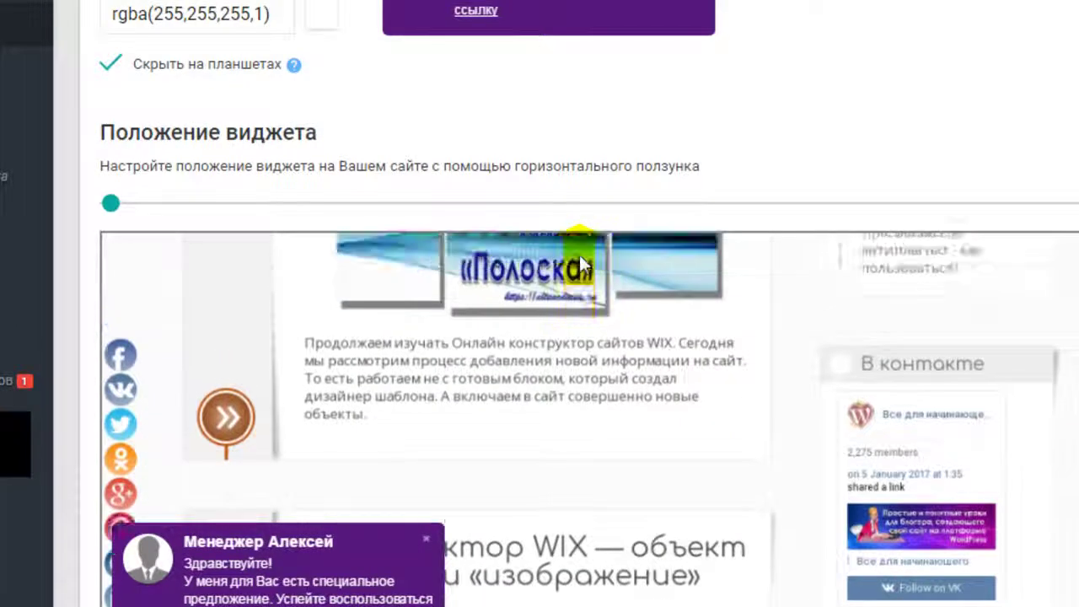
{"action": "scroll", "coordinate": [579, 255], "scroll_direction": "up", "scroll_amount": 10}
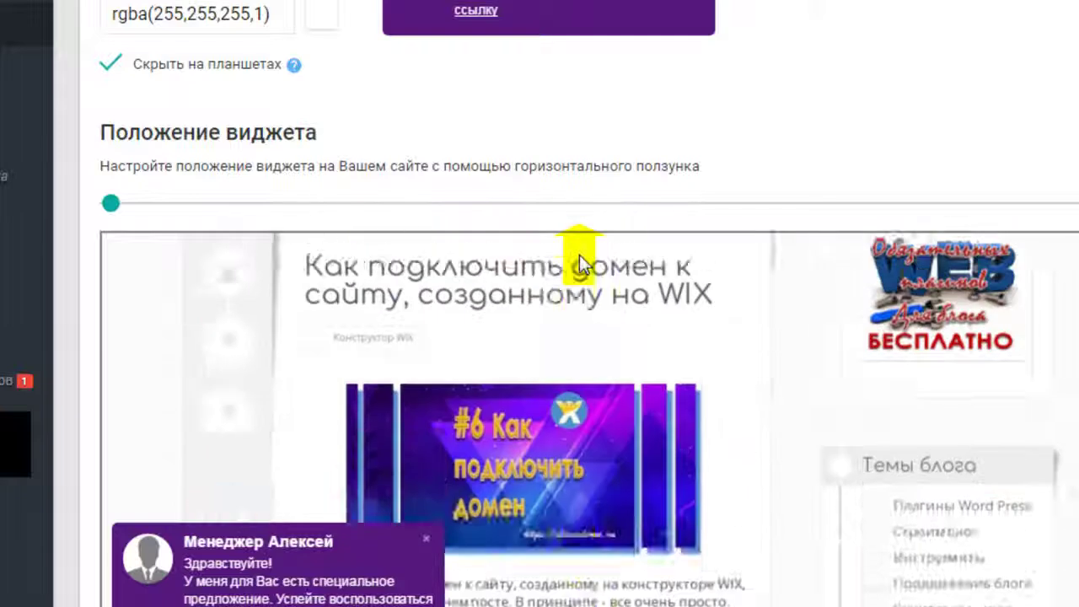
{"action": "scroll", "coordinate": [579, 255], "scroll_direction": "up", "scroll_amount": 5}
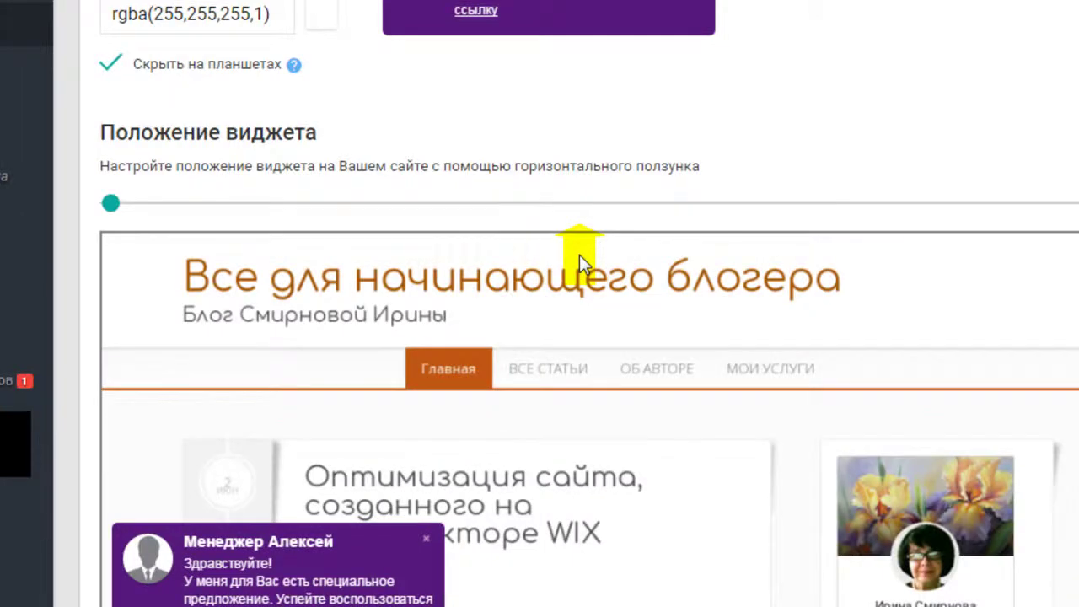
{"action": "scroll", "coordinate": [587, 263], "scroll_direction": "down", "scroll_amount": 6}
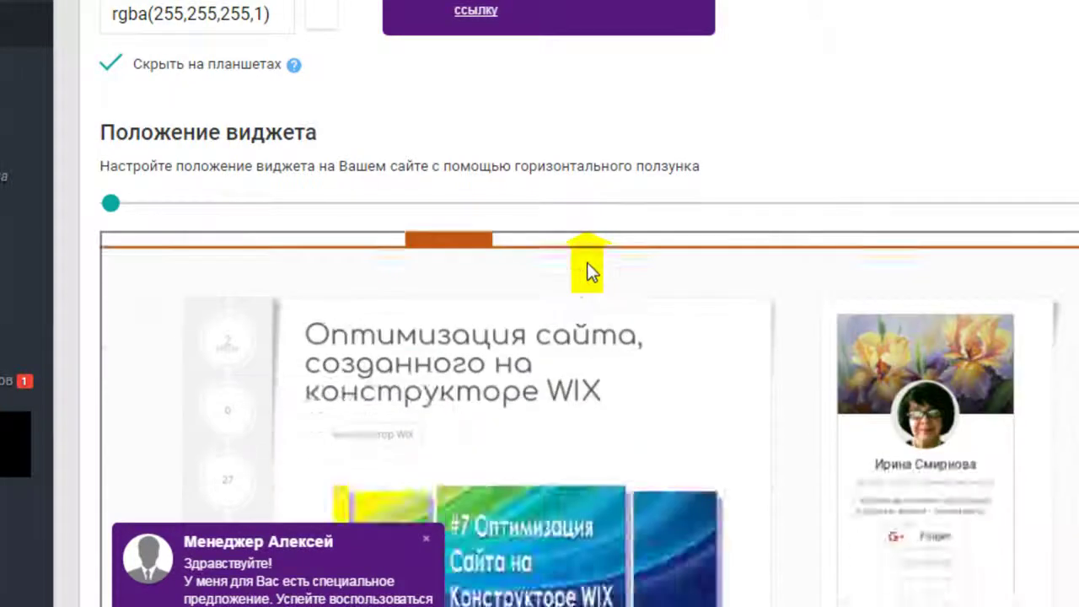
{"action": "scroll", "coordinate": [609, 275], "scroll_direction": "up", "scroll_amount": 14}
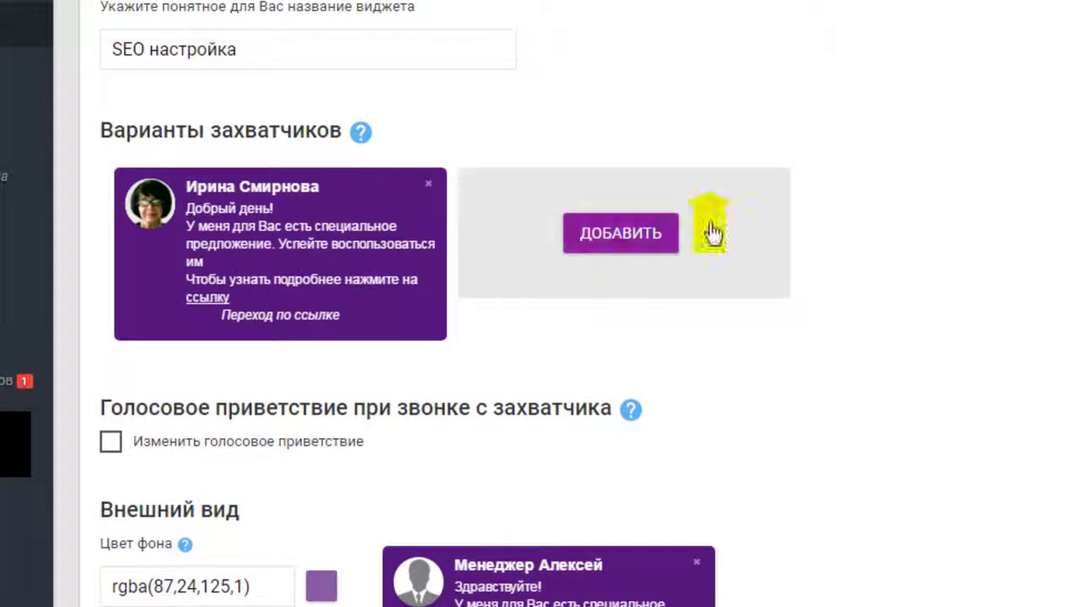
{"action": "scroll", "coordinate": [804, 196], "scroll_direction": "down", "scroll_amount": 12}
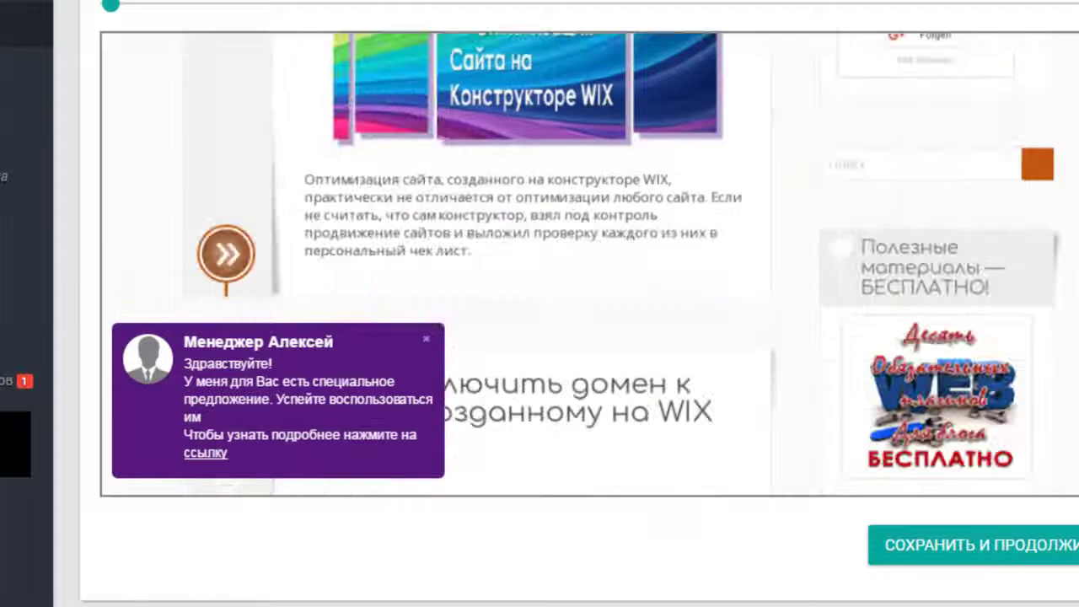
Save the basic settings, continue to «Поведение», and set the widget loading to «По определенным условиям».
{"action": "left_click", "coordinate": [1024, 554]}
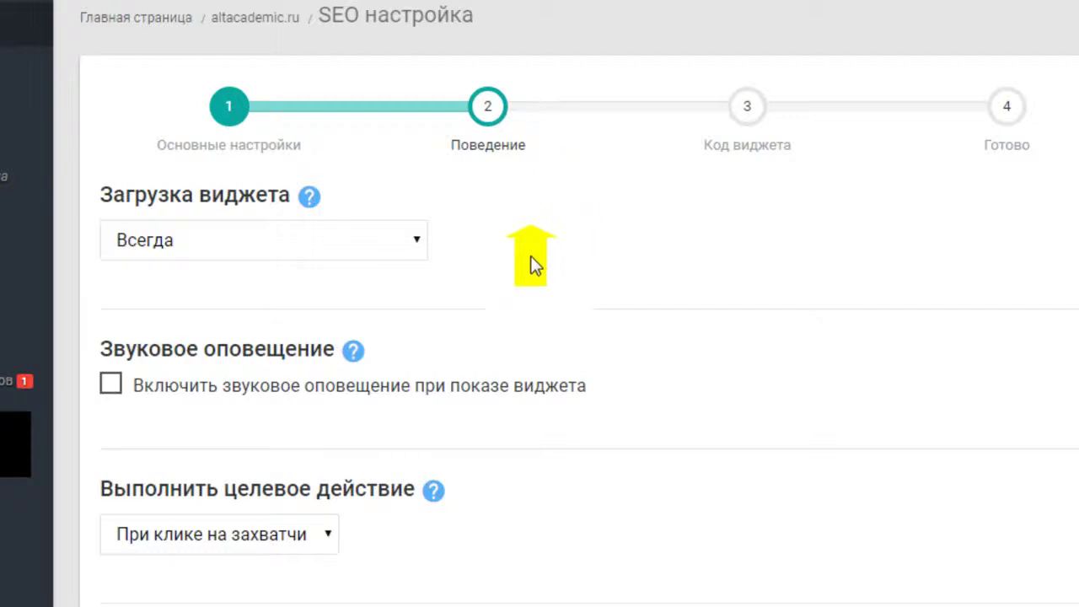
{"action": "left_click", "coordinate": [418, 243]}
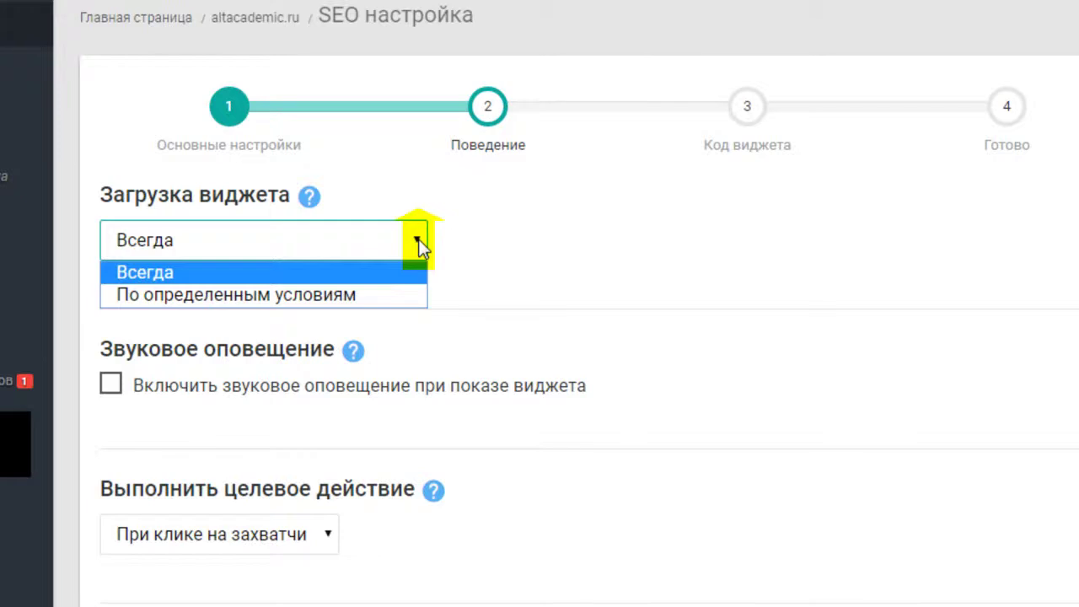
{"action": "left_click", "coordinate": [306, 295]}
{"action": "scroll", "coordinate": [347, 266], "scroll_direction": "down", "scroll_amount": 2}
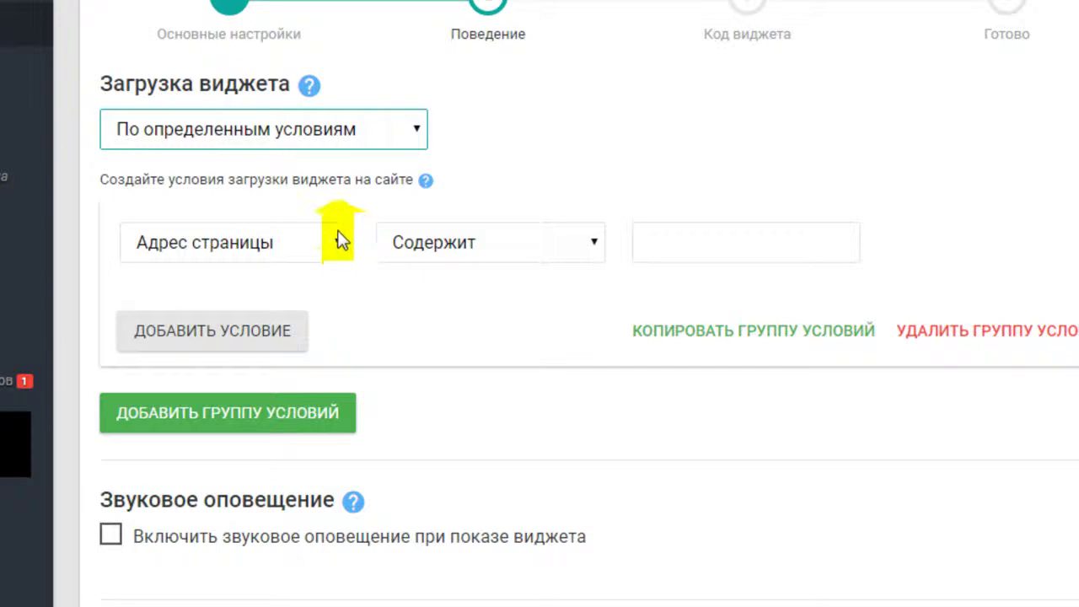
{"action": "left_click", "coordinate": [339, 241]}
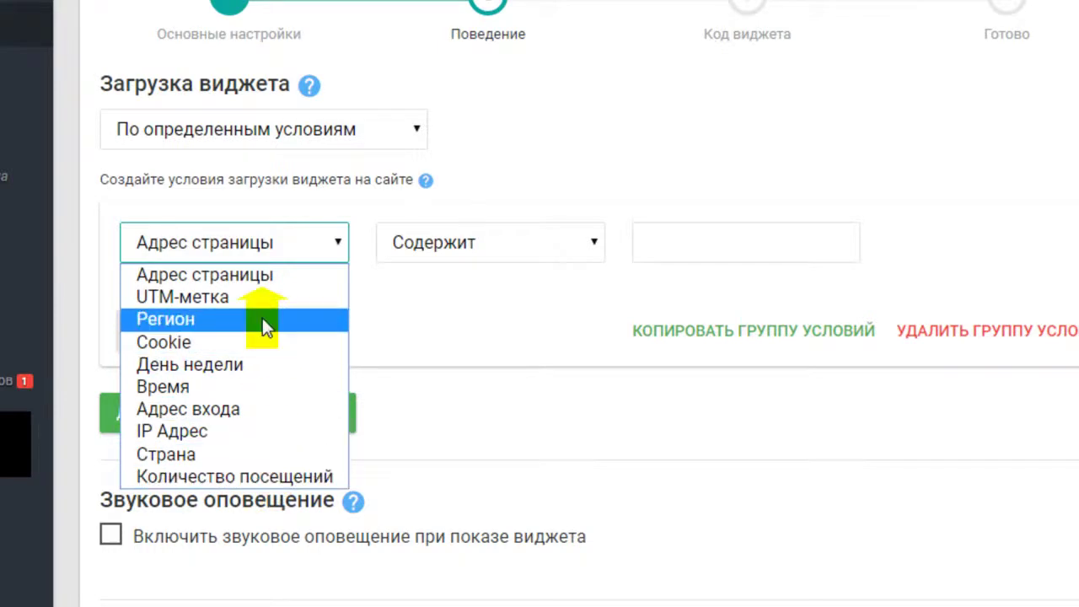
{"action": "left_click", "coordinate": [304, 280]}
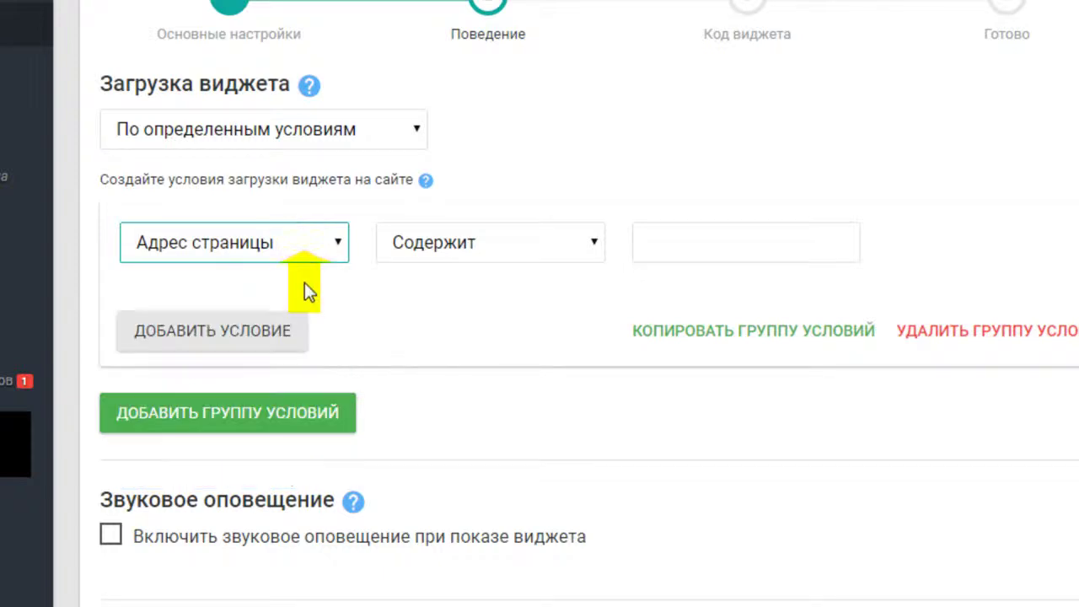
{"action": "left_click", "coordinate": [592, 245]}
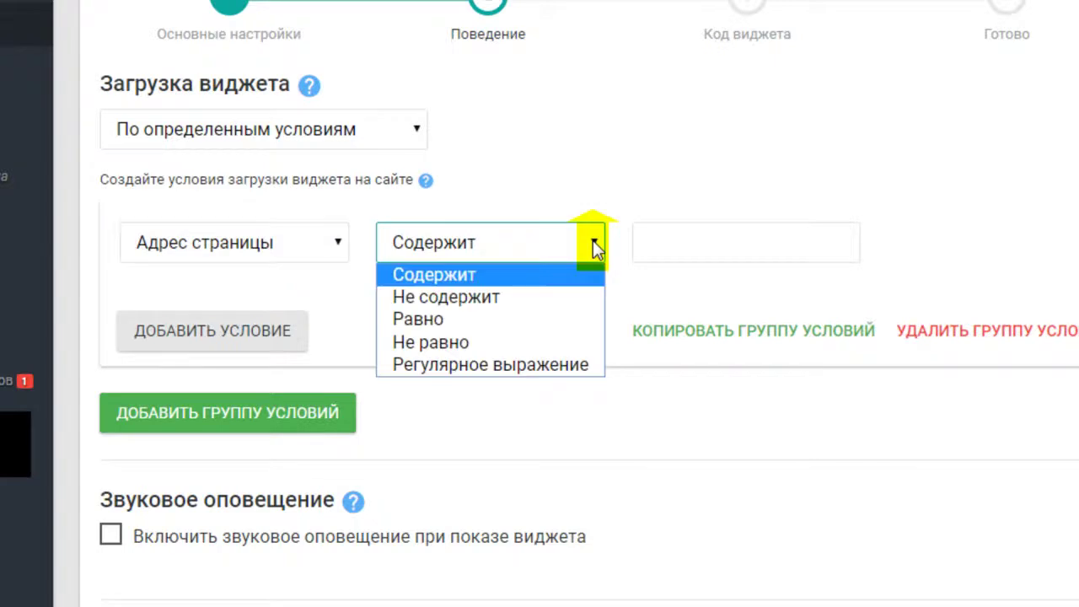
{"action": "left_click", "coordinate": [681, 246]}
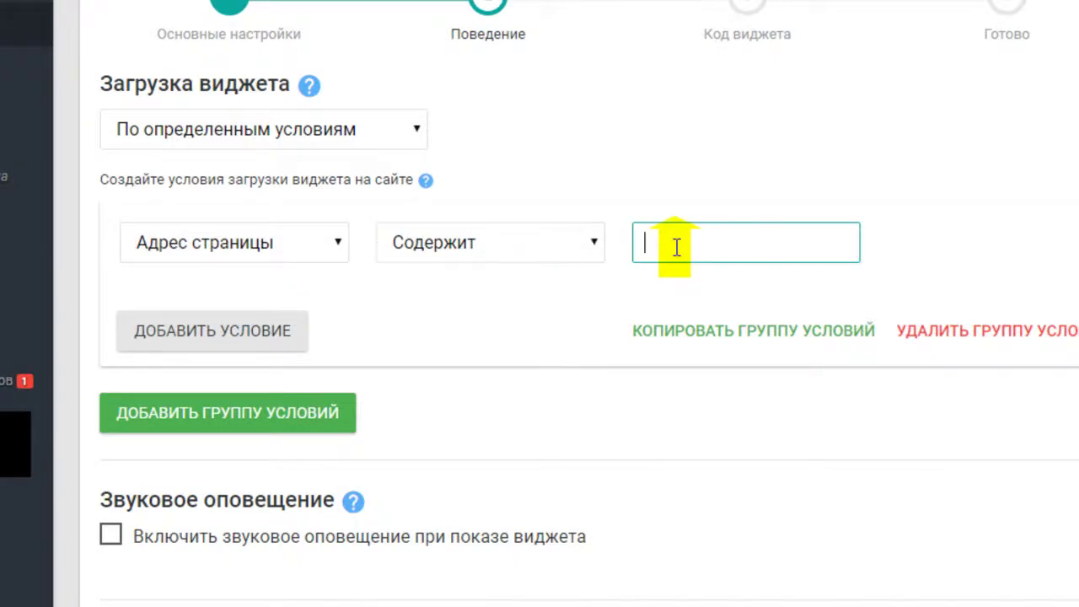
{"action": "left_click", "coordinate": [595, 245]}
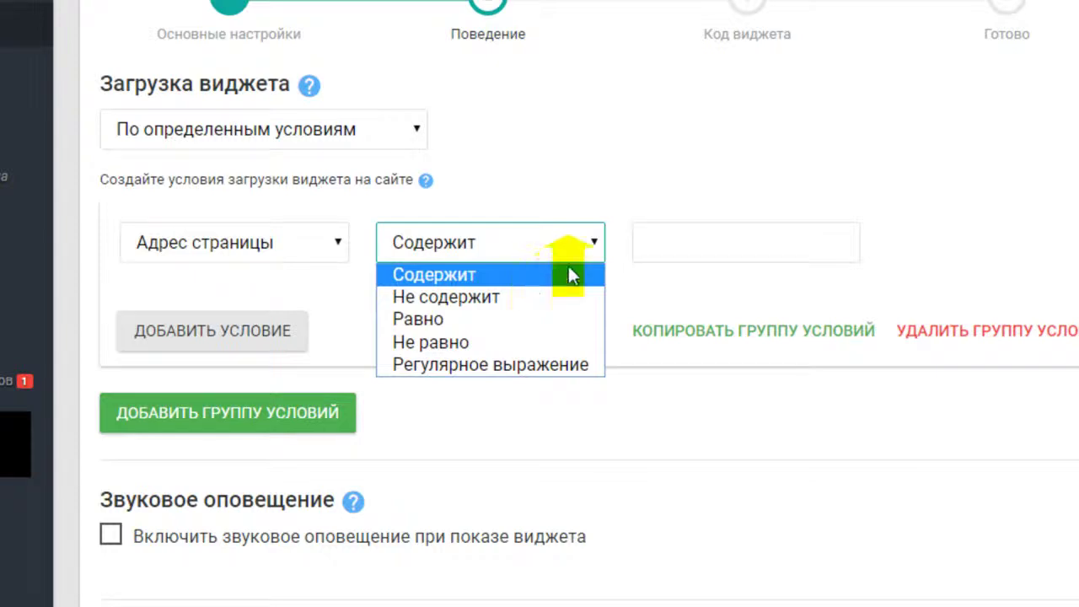
{"action": "left_click", "coordinate": [655, 240]}
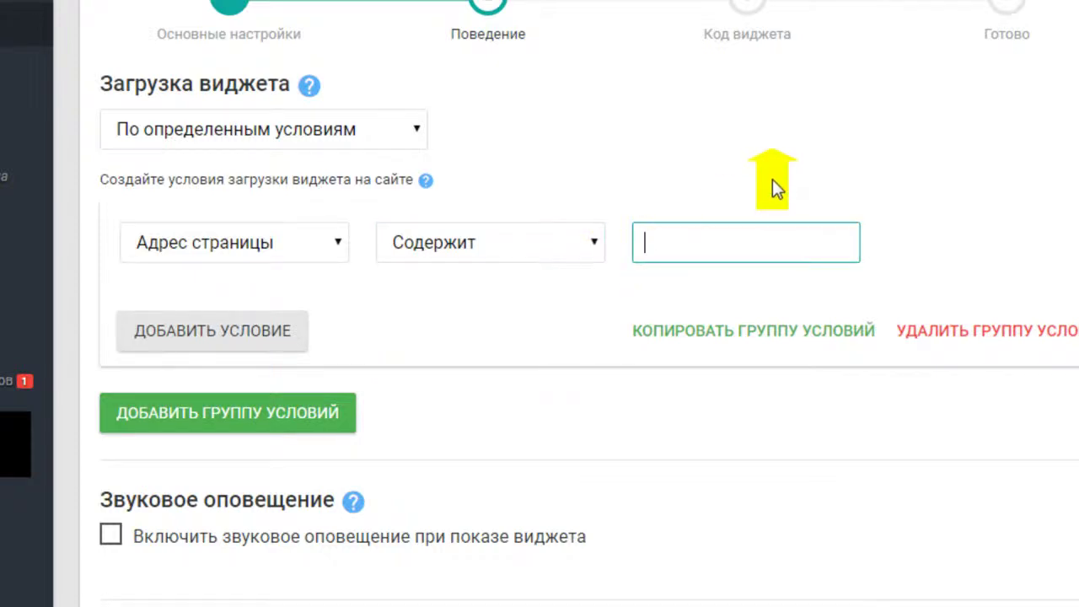
{"action": "type", "text": "https://altacademic.ru"}
{"action": "left_click", "coordinate": [594, 242]}
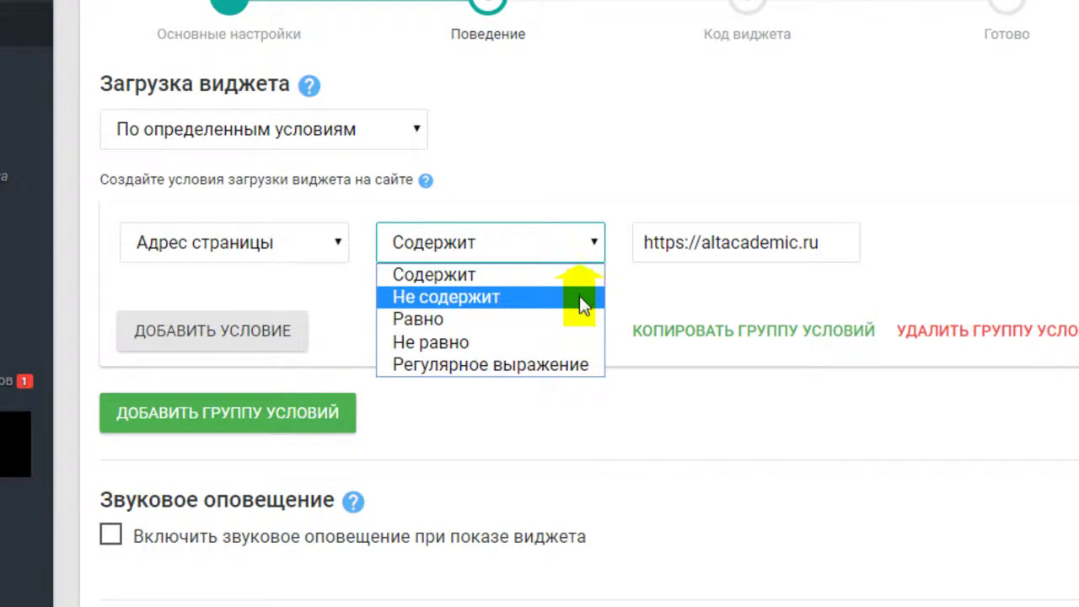
{"action": "left_click", "coordinate": [512, 321]}
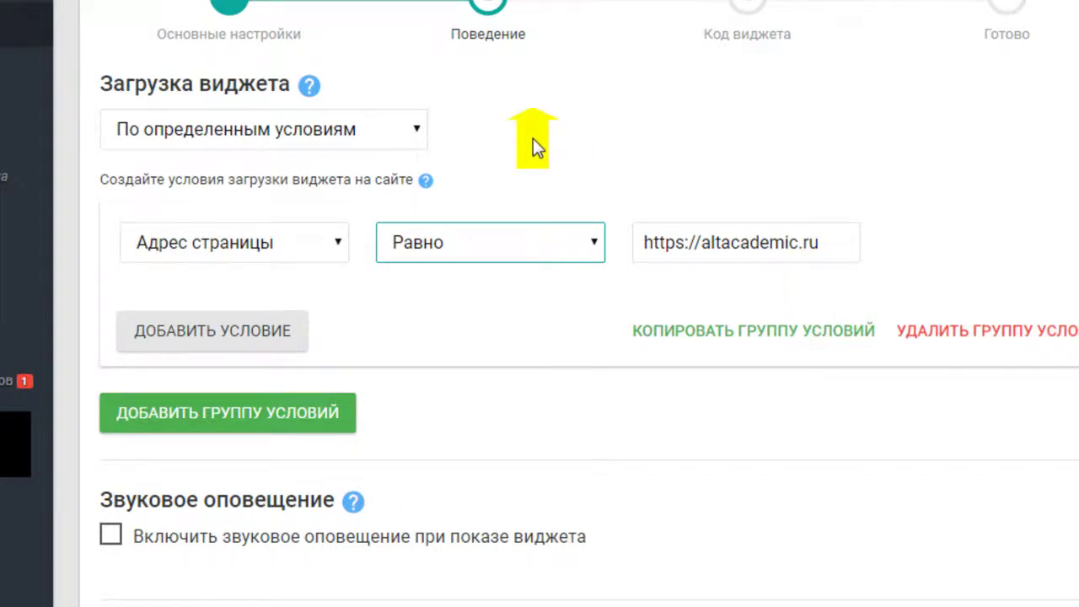
Enable the sound notification when the widget is shown and choose «При клике на захватчик» as the target action trigger.
{"action": "scroll", "coordinate": [533, 142], "scroll_direction": "down", "scroll_amount": 3}
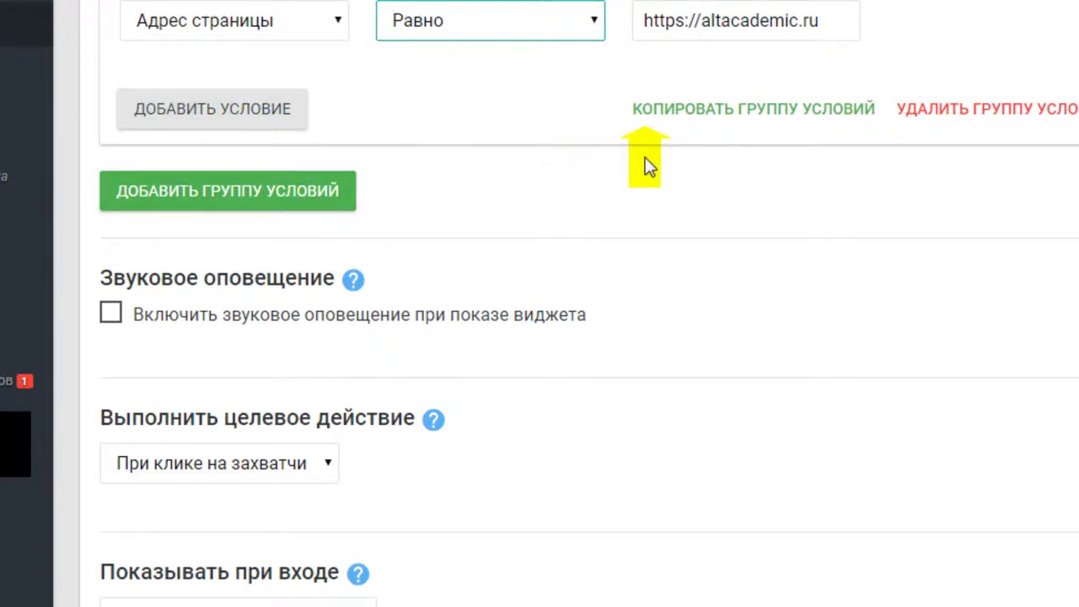
{"action": "scroll", "coordinate": [645, 156], "scroll_direction": "down", "scroll_amount": 2}
{"action": "left_click", "coordinate": [111, 202]}
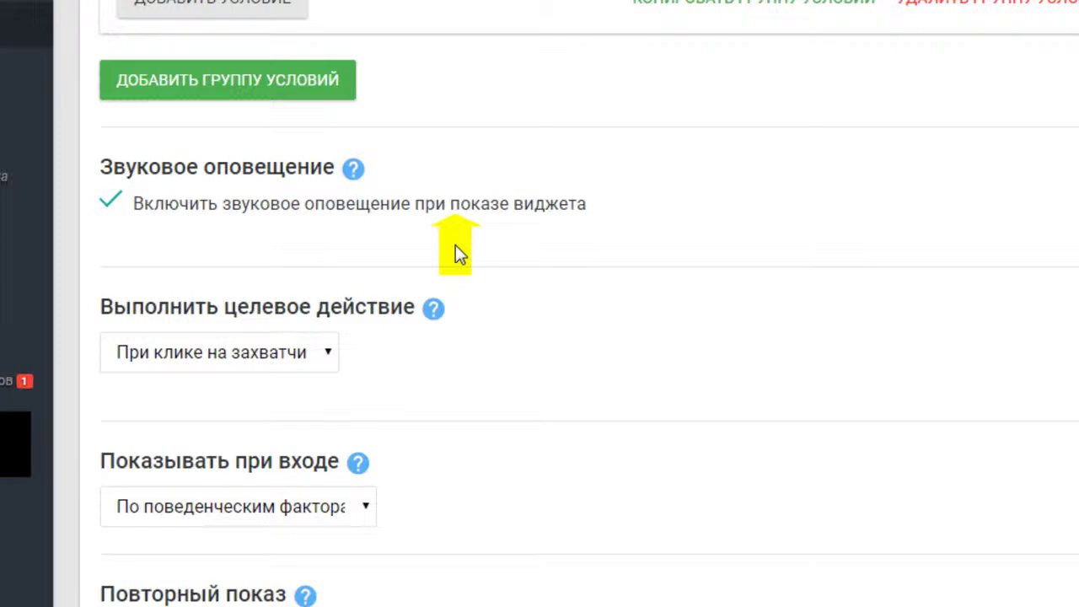
{"action": "scroll", "coordinate": [497, 232], "scroll_direction": "down", "scroll_amount": 2}
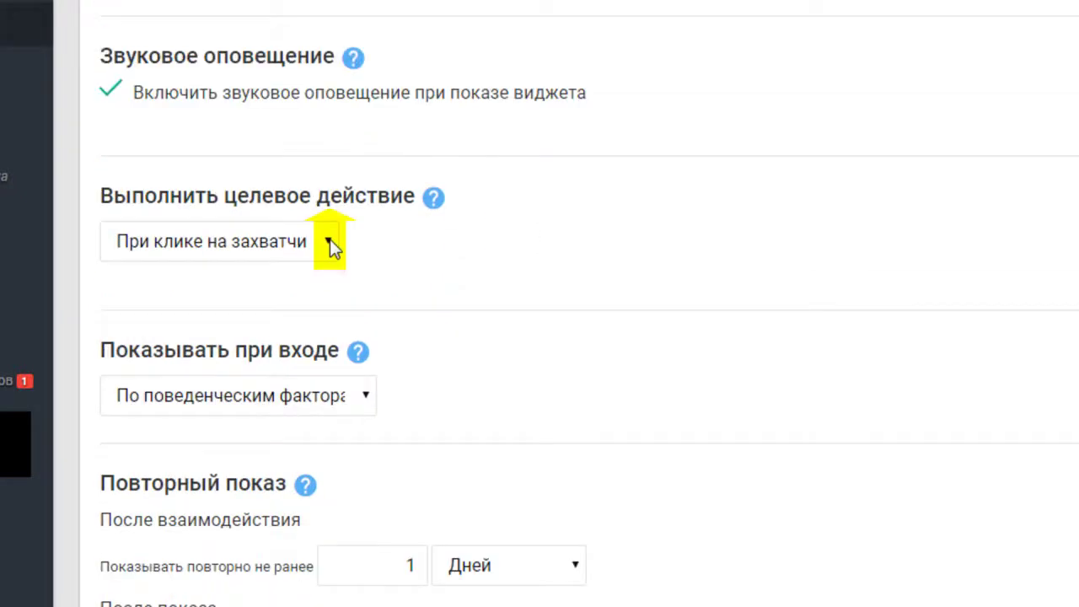
{"action": "left_click", "coordinate": [328, 241]}
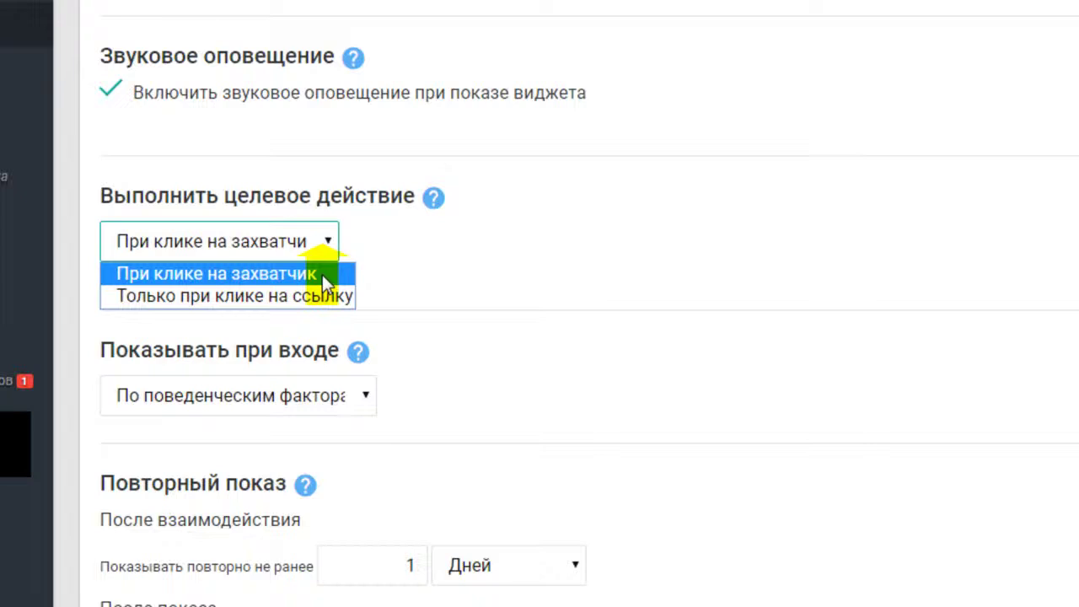
{"action": "left_click", "coordinate": [323, 276]}
{"action": "scroll", "coordinate": [477, 227], "scroll_direction": "down", "scroll_amount": 3}
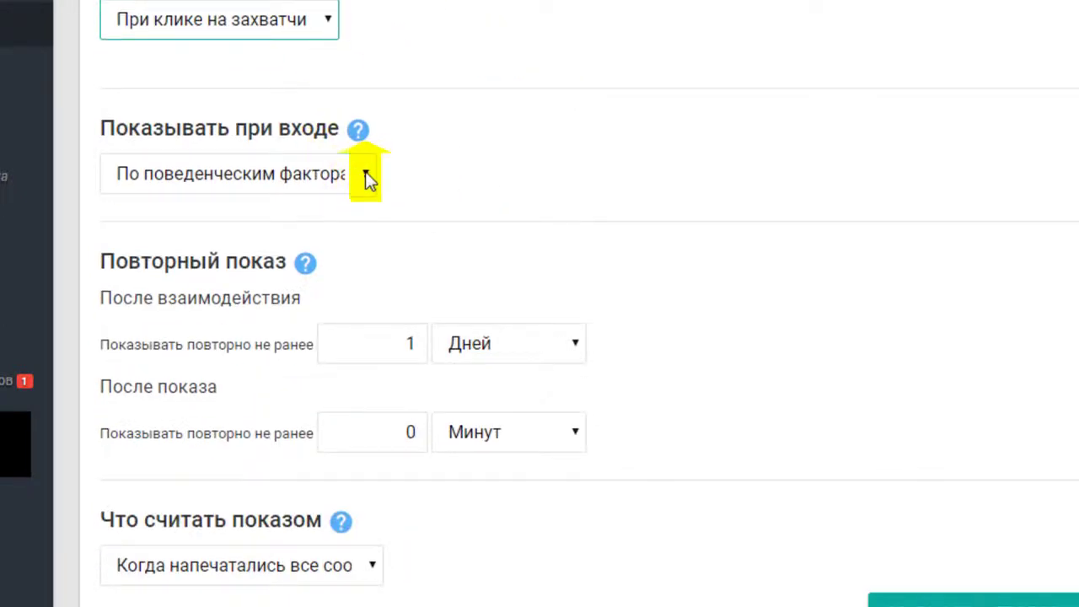
Set the widget to show on entry «После прокрутки» with a page scroll percentage of 10%.
{"action": "left_click", "coordinate": [366, 172]}
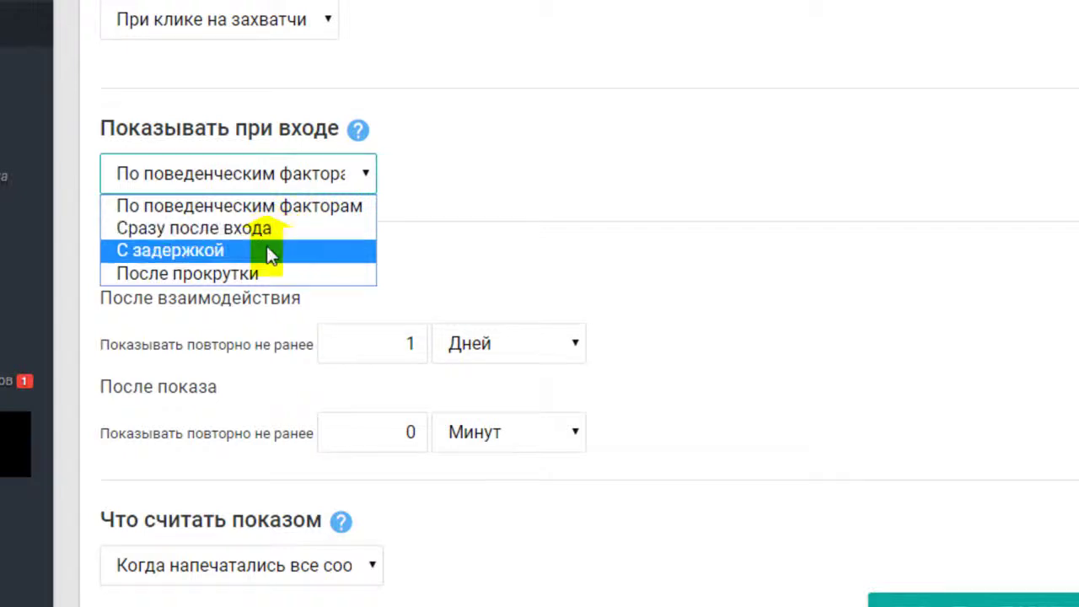
{"action": "key", "text": "Escape"}
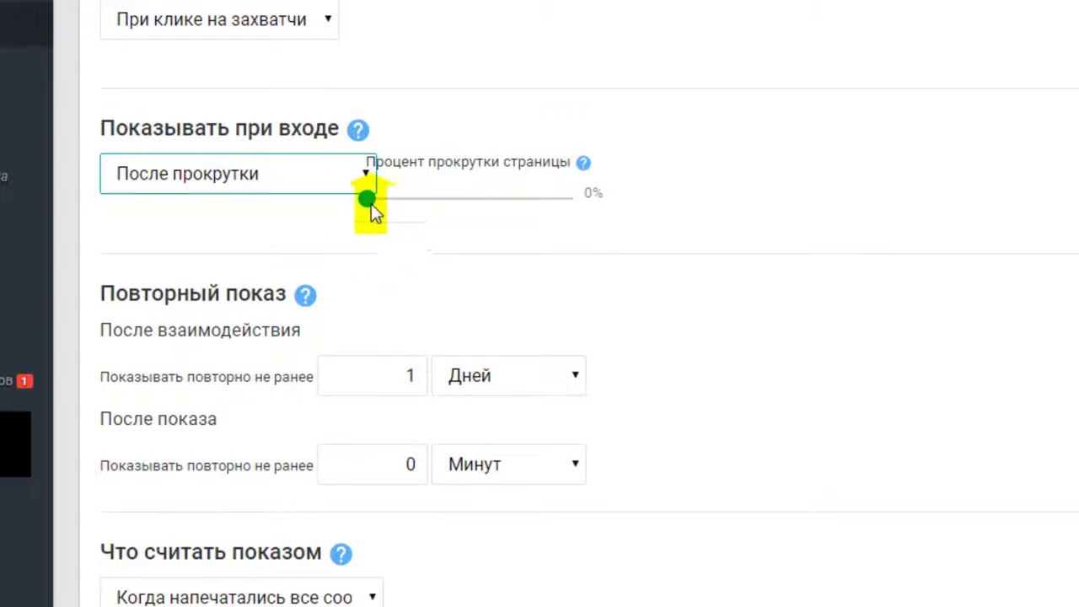
{"action": "left_click_drag", "start_coordinate": [368, 201], "coordinate": [388, 202]}
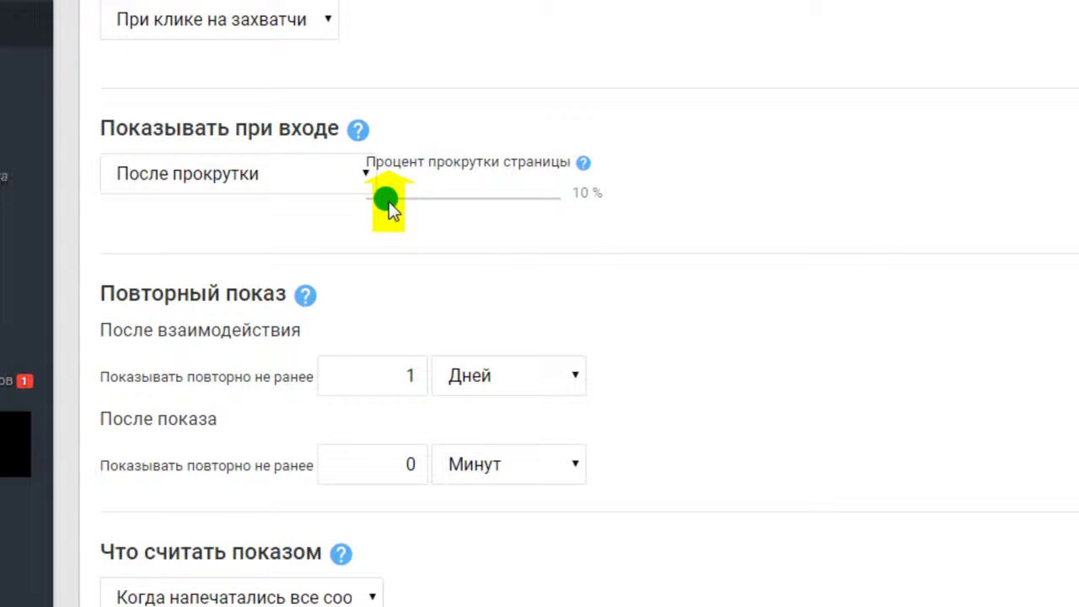
{"action": "left_click_drag", "start_coordinate": [389, 202], "coordinate": [398, 205]}
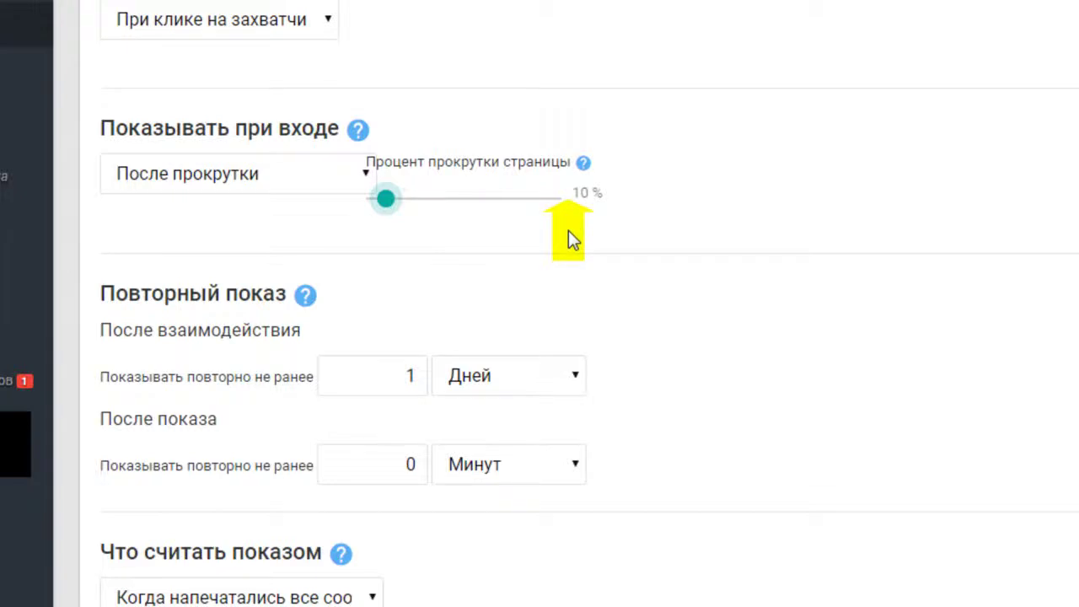
Set the repeat display to no earlier than 0 days after interaction and 3 days after a showing.
{"action": "scroll", "coordinate": [568, 230], "scroll_direction": "down", "scroll_amount": 2}
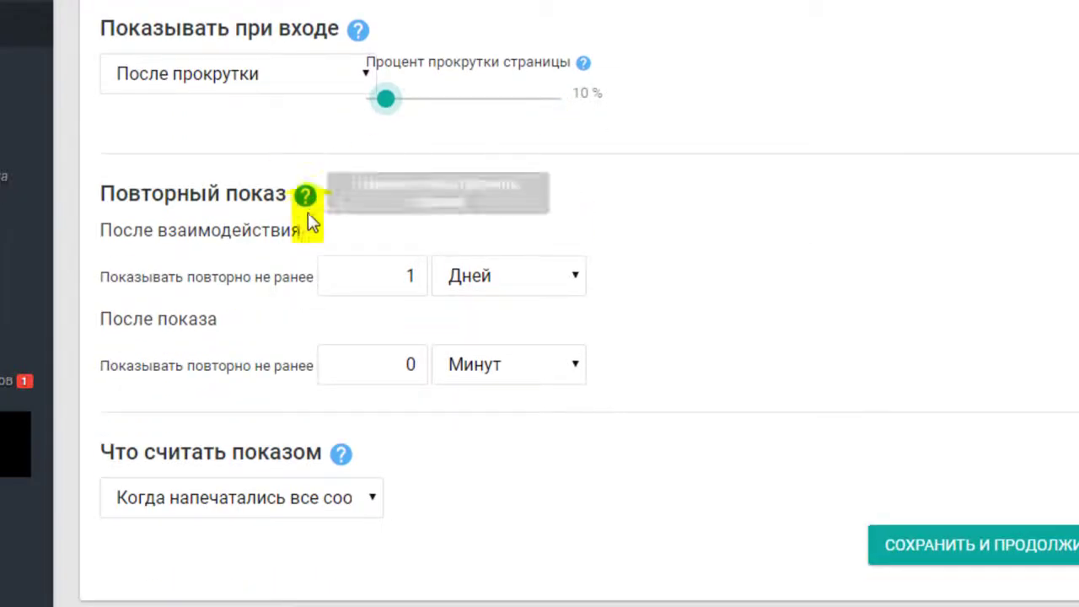
{"action": "left_click", "coordinate": [419, 272]}
{"action": "left_click", "coordinate": [419, 271]}
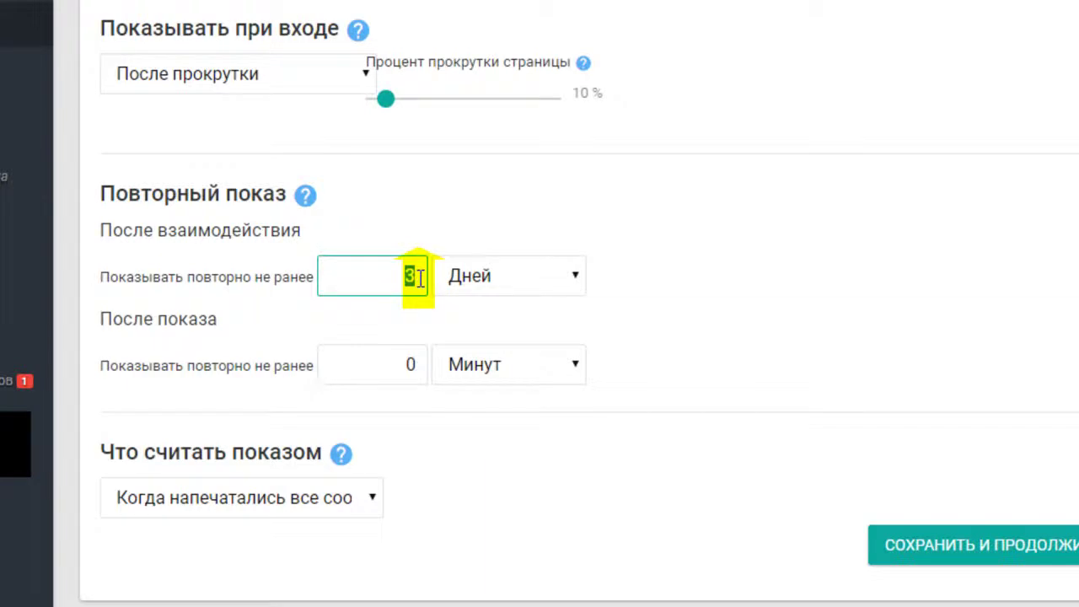
{"action": "type", "text": "0"}
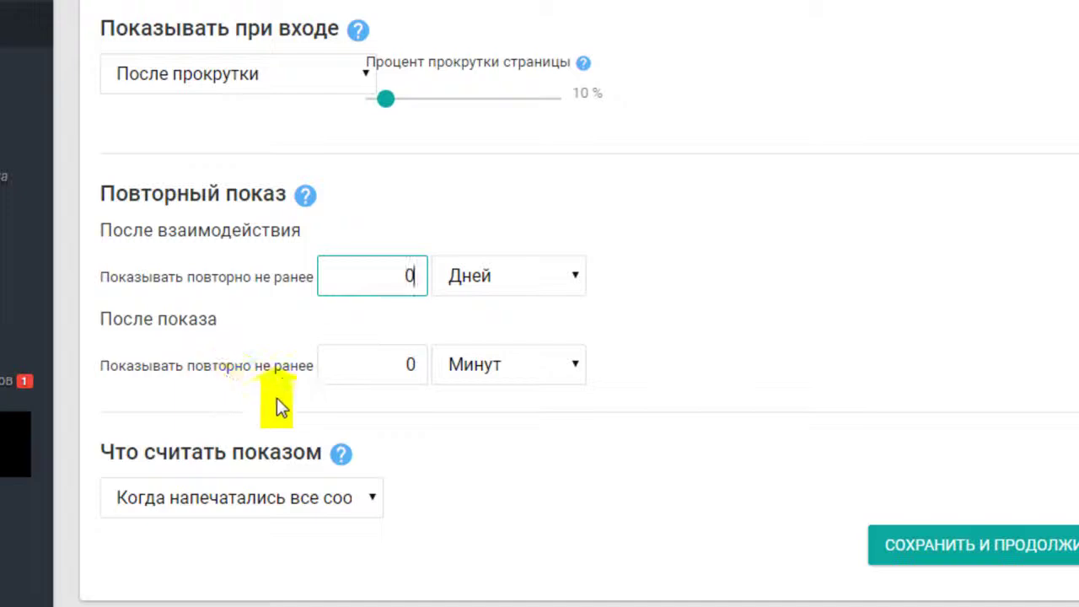
{"action": "left_click", "coordinate": [410, 364]}
{"action": "double_click", "coordinate": [412, 365]}
{"action": "type", "text": "3"}
{"action": "left_click", "coordinate": [571, 371]}
{"action": "left_click", "coordinate": [590, 402]}
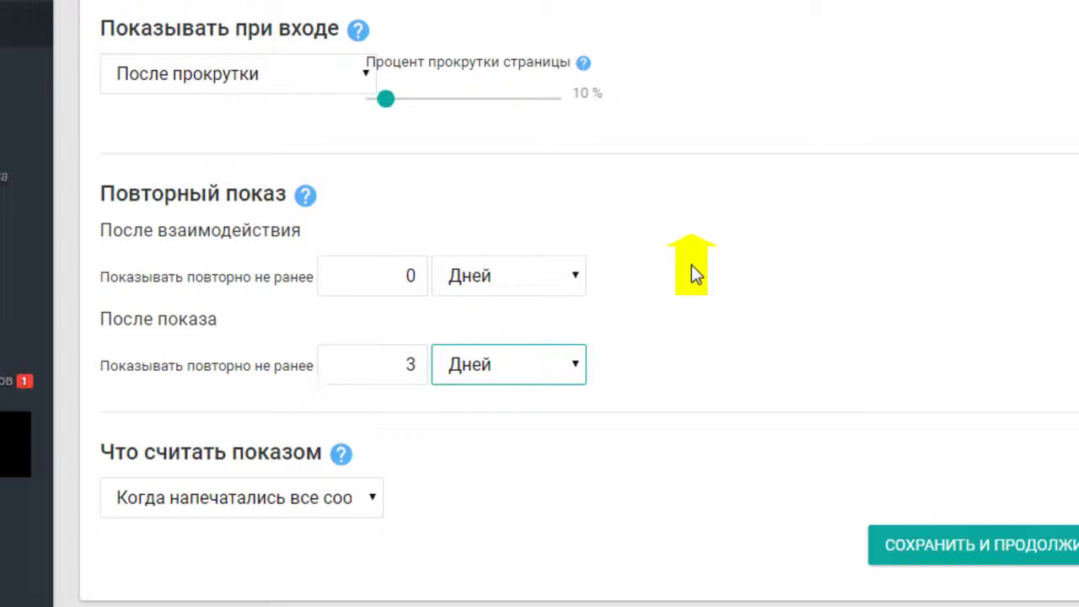
Count a showing «Когда появился», then save the behaviour settings and continue to «Код виджета».
{"action": "left_click", "coordinate": [374, 502]}
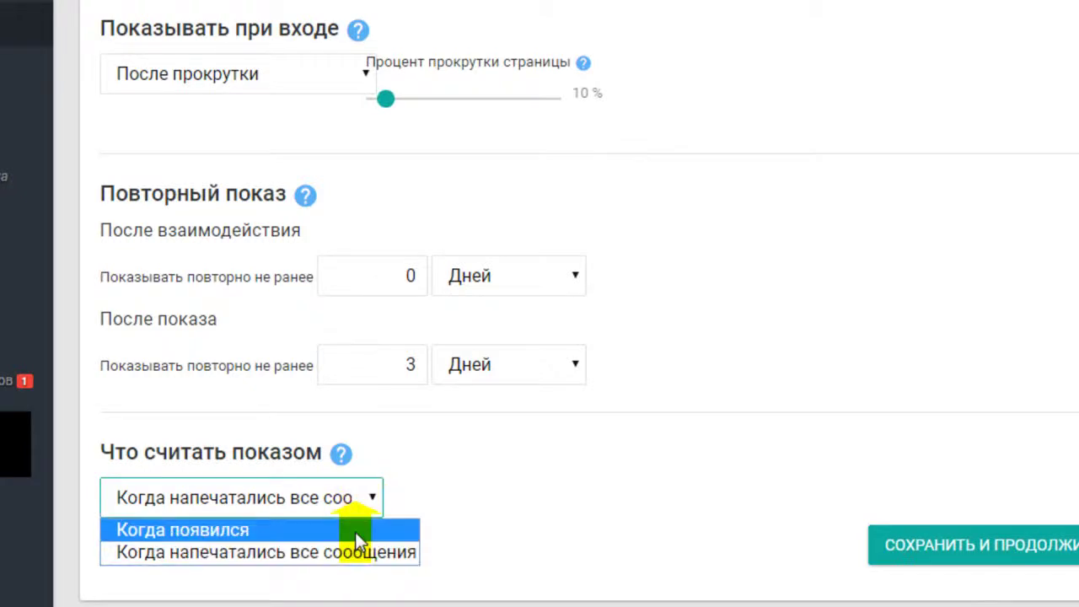
{"action": "left_click", "coordinate": [355, 530]}
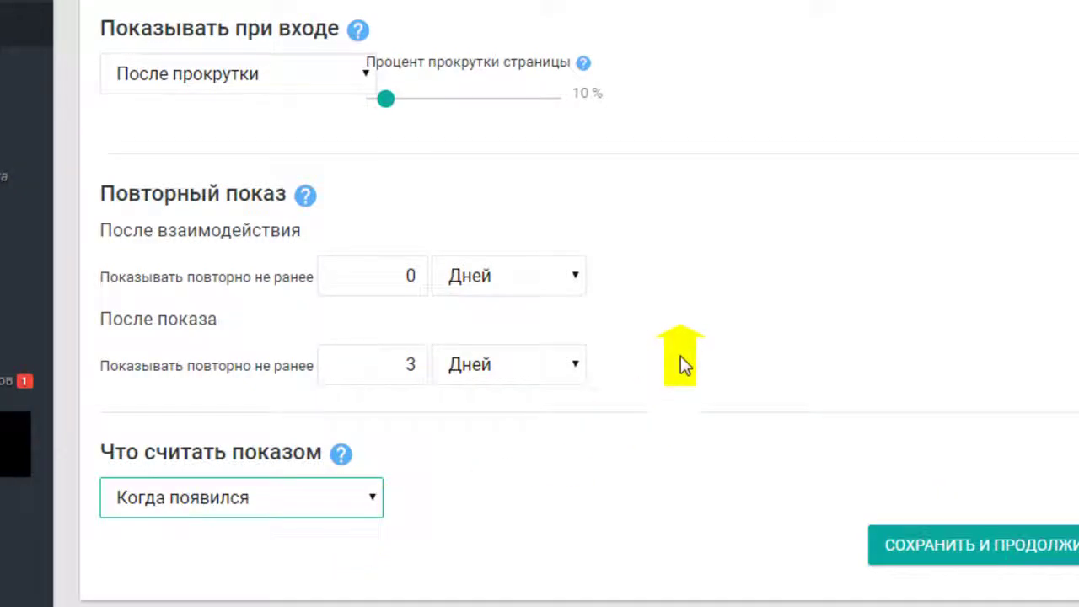
{"action": "scroll", "coordinate": [681, 356], "scroll_direction": "up", "scroll_amount": 5}
{"action": "scroll", "coordinate": [680, 356], "scroll_direction": "down", "scroll_amount": 5}
{"action": "left_click", "coordinate": [1022, 537]}
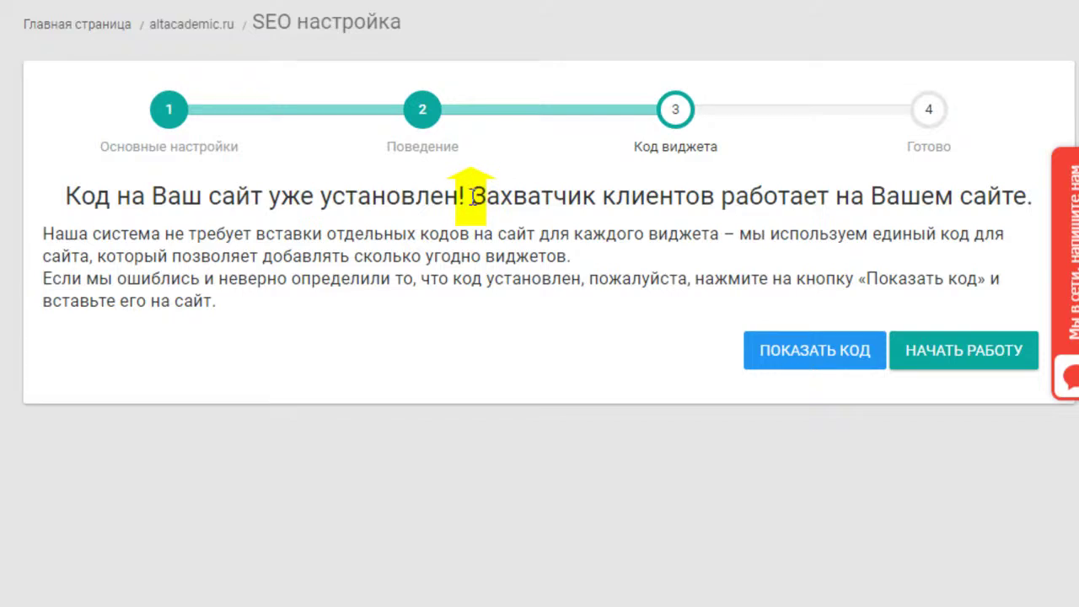
Display the widget's installation code and examine the full snippet and the </body> placement instruction.
{"action": "left_click", "coordinate": [813, 361]}
{"action": "left_click", "coordinate": [803, 358]}
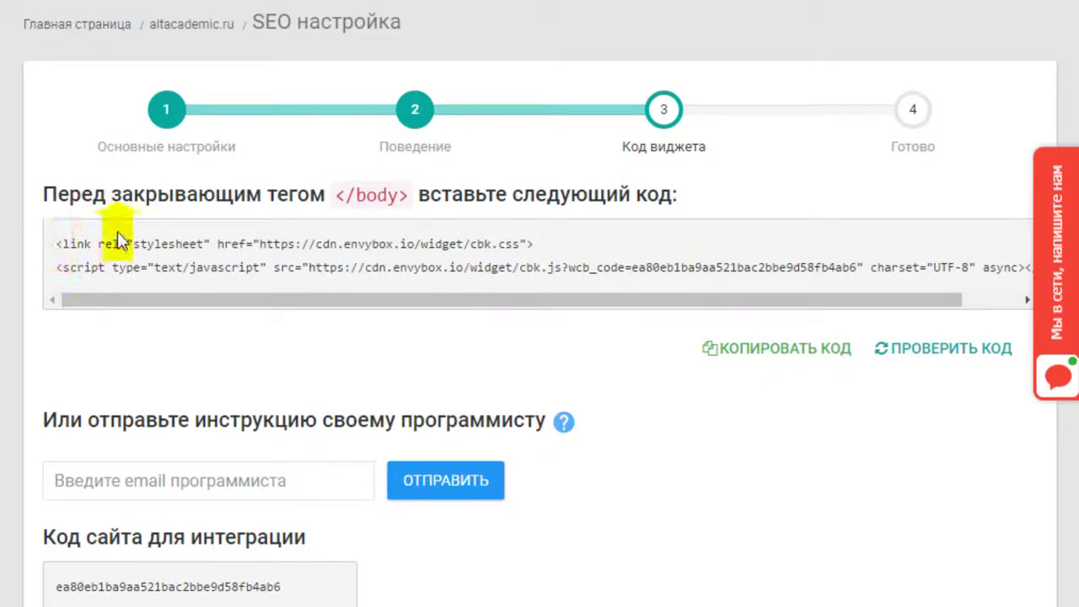
{"action": "left_click", "coordinate": [1029, 301]}
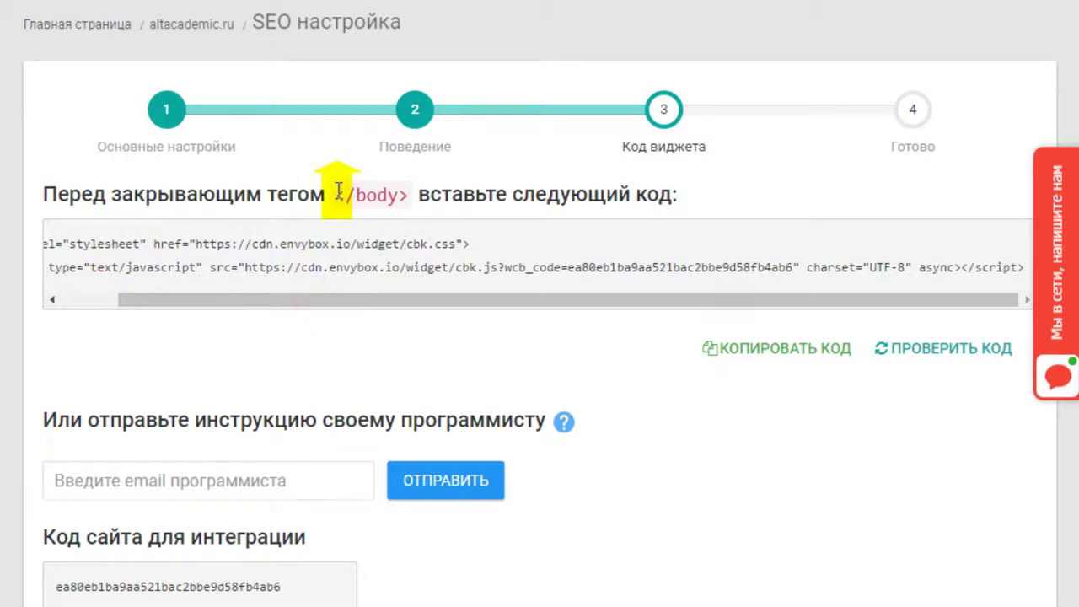
{"action": "left_click_drag", "start_coordinate": [338, 193], "coordinate": [412, 202]}
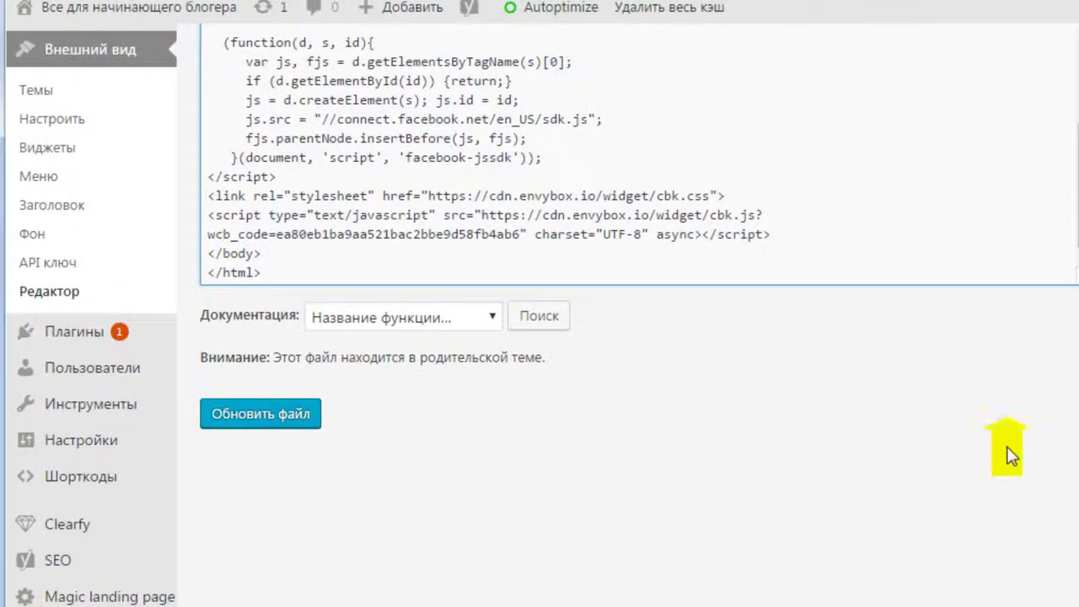
Switch to the WordPress theme editor and inspect the widget code placed before the closing </body> tag in footer.php.
{"action": "scroll", "coordinate": [1012, 416], "scroll_direction": "up", "scroll_amount": 2}
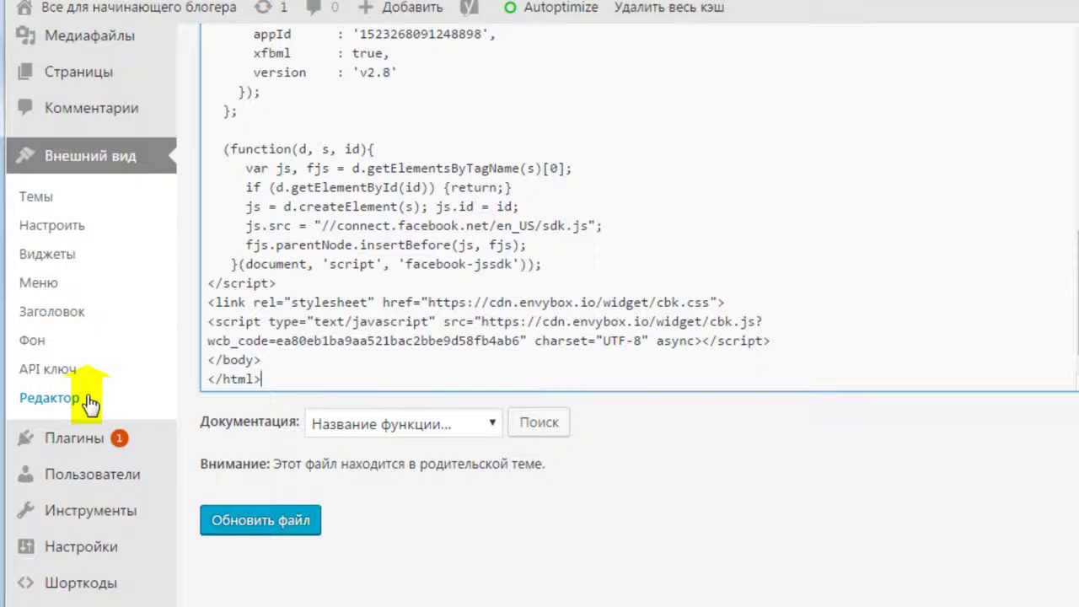
{"action": "scroll", "coordinate": [899, 333], "scroll_direction": "up", "scroll_amount": 2}
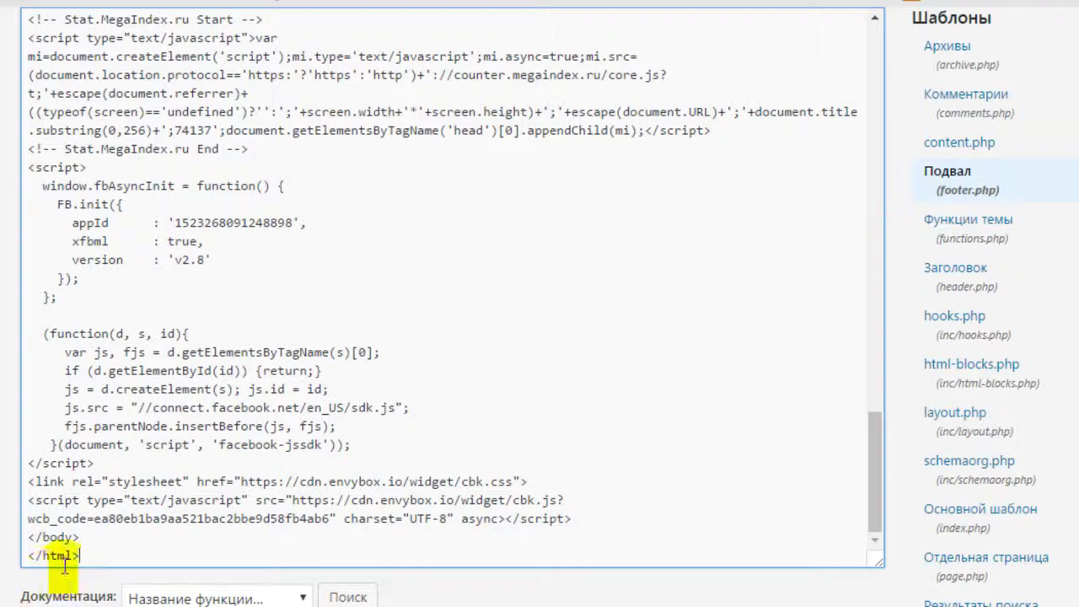
{"action": "left_click_drag", "start_coordinate": [85, 540], "coordinate": [22, 544]}
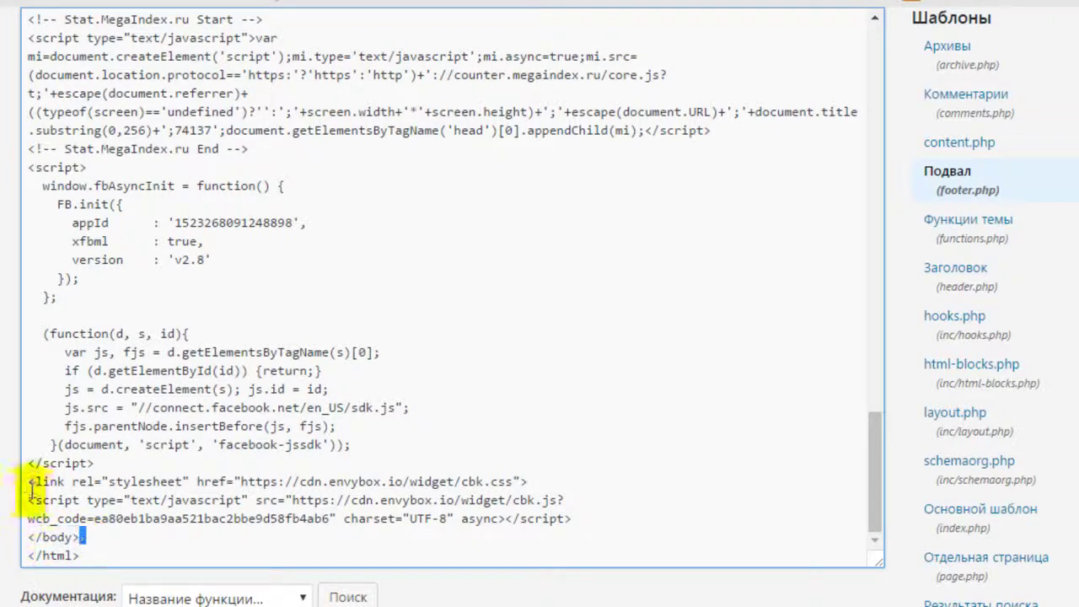
{"action": "left_click_drag", "start_coordinate": [25, 482], "coordinate": [577, 521]}
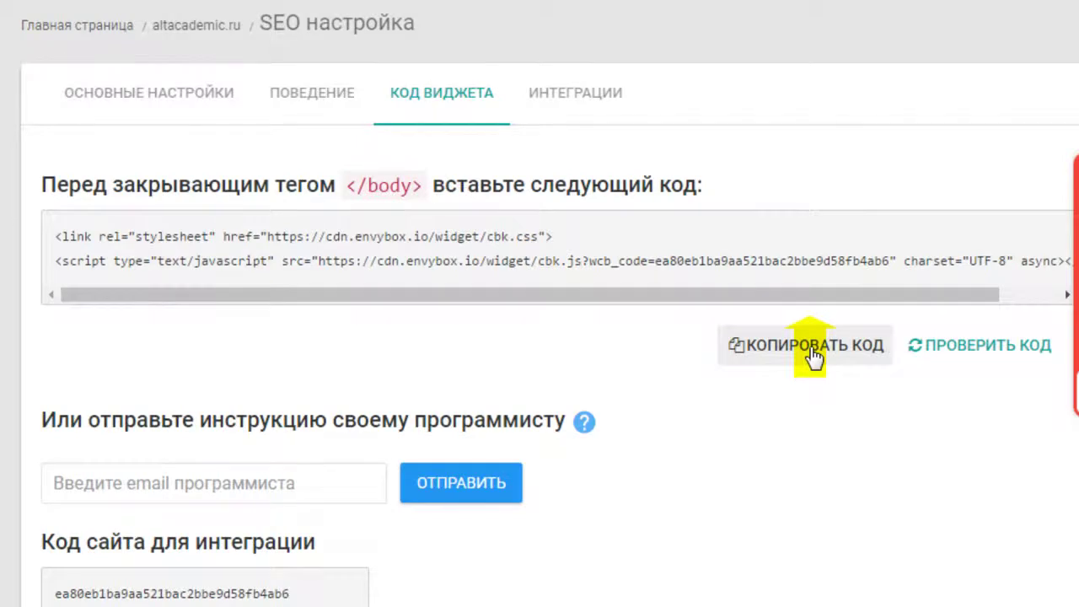
Return to the CallbackKILLER widget code page, save it, and open the «Интеграции» settings.
{"action": "scroll", "coordinate": [813, 356], "scroll_direction": "down", "scroll_amount": 6}
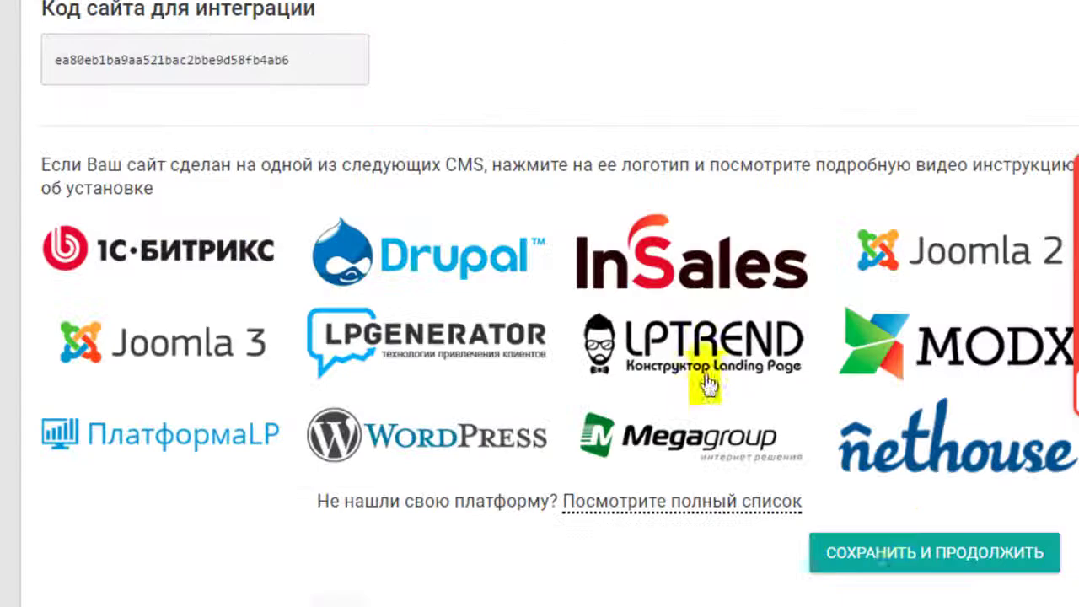
{"action": "left_click", "coordinate": [938, 566]}
{"action": "left_click", "coordinate": [555, 100]}
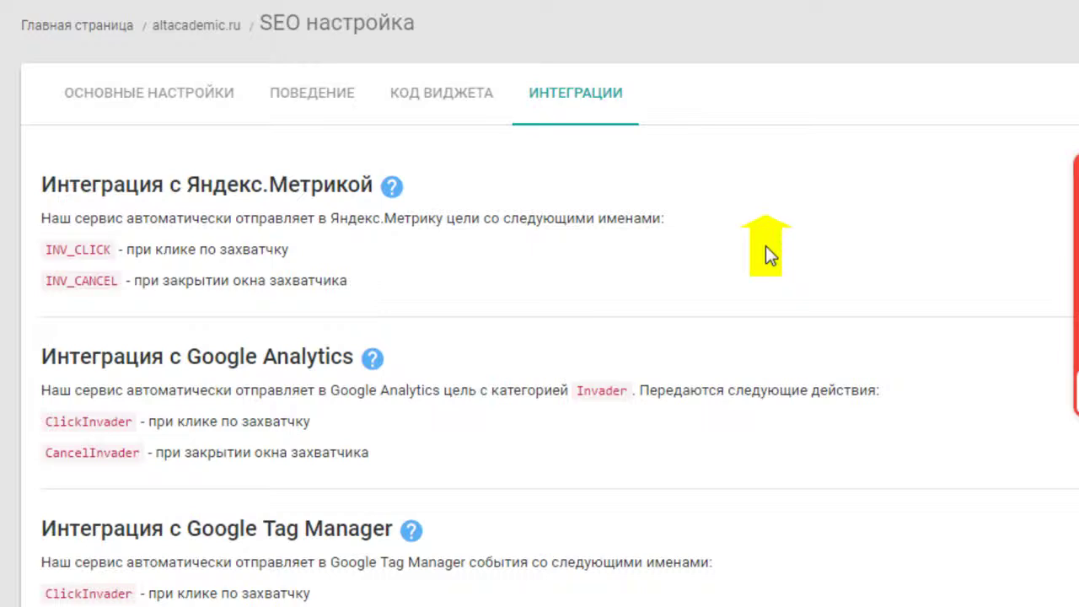
Review the goals and events sent to Яндекс.Метрика, Google Analytics, Google Tag Manager and Рейтинг Mail.Ru.
{"action": "scroll", "coordinate": [768, 249], "scroll_direction": "down", "scroll_amount": 1}
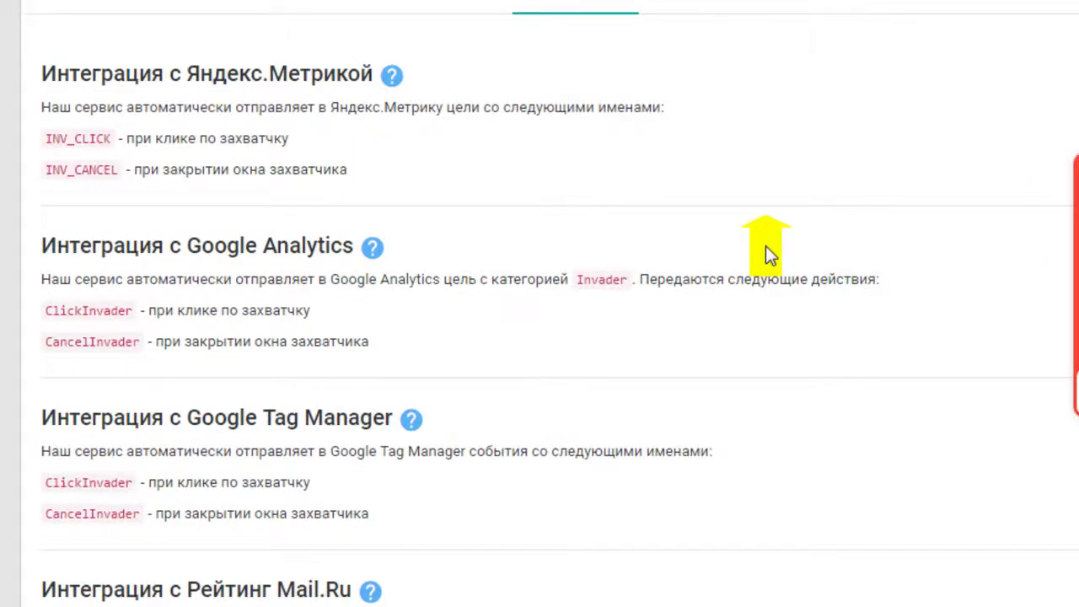
{"action": "scroll", "coordinate": [767, 250], "scroll_direction": "down", "scroll_amount": 1}
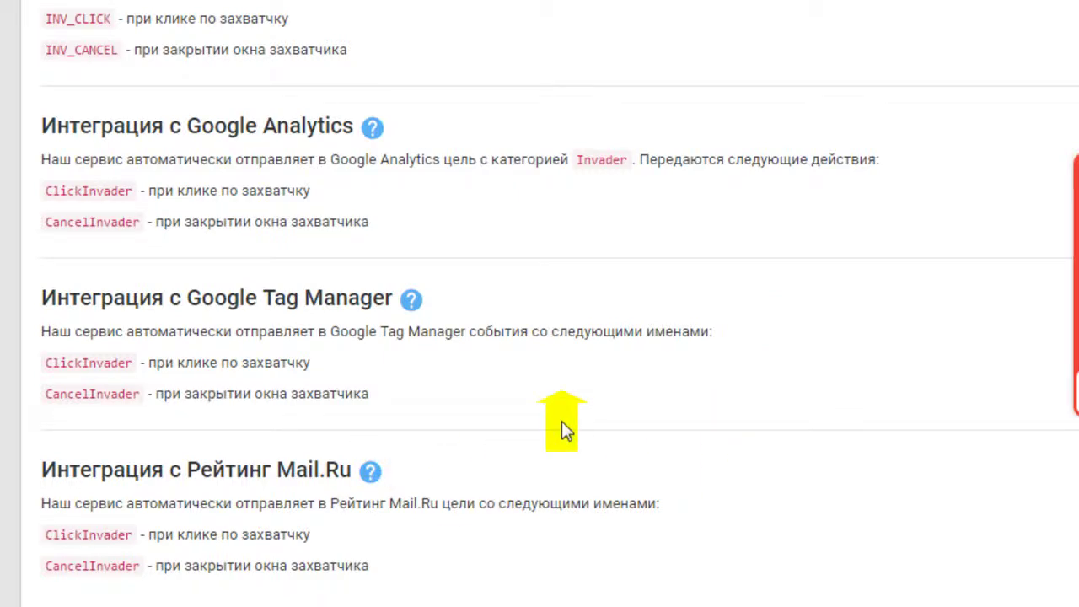
{"action": "scroll", "coordinate": [563, 426], "scroll_direction": "up", "scroll_amount": 2}
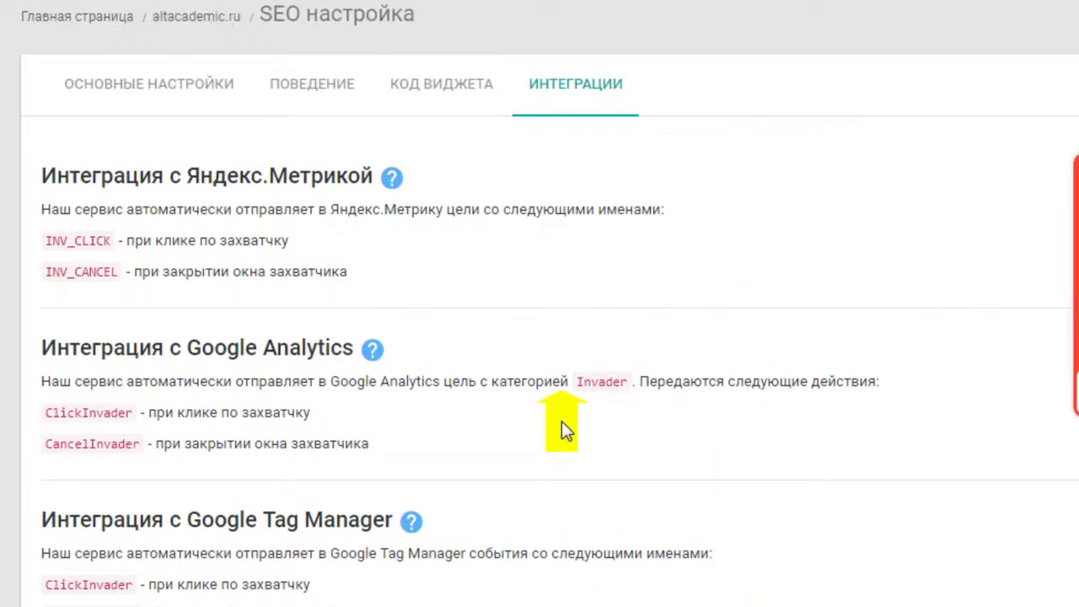
{"action": "scroll", "coordinate": [563, 426], "scroll_direction": "down", "scroll_amount": 2}
{"action": "scroll", "coordinate": [571, 411], "scroll_direction": "up", "scroll_amount": 2}
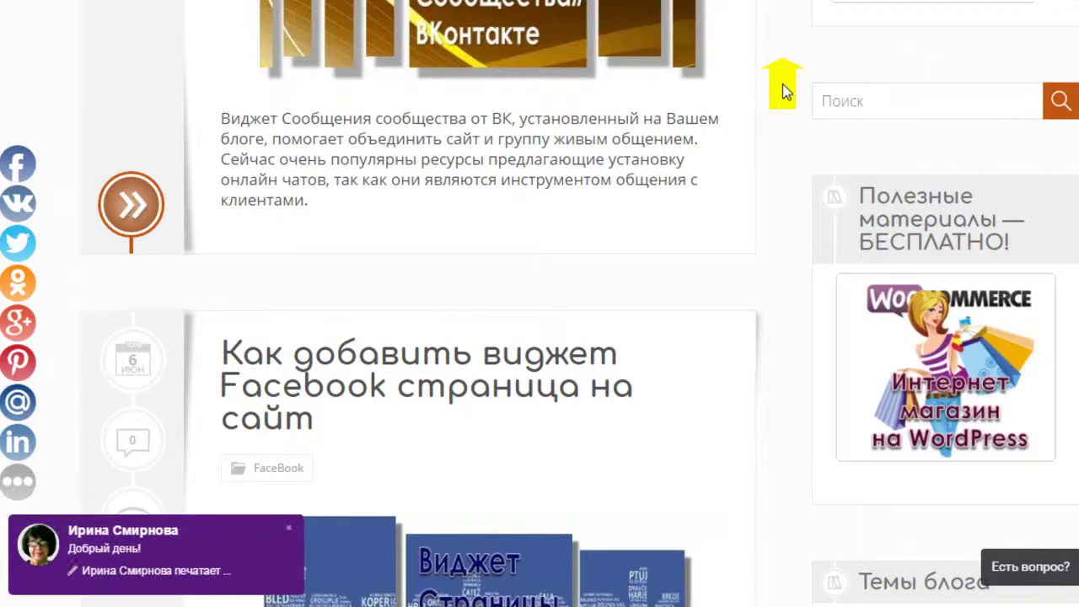
Test the purple capture widget on the altacademic.ru blog by following its special offer link.
{"action": "scroll", "coordinate": [783, 84], "scroll_direction": "down", "scroll_amount": 1}
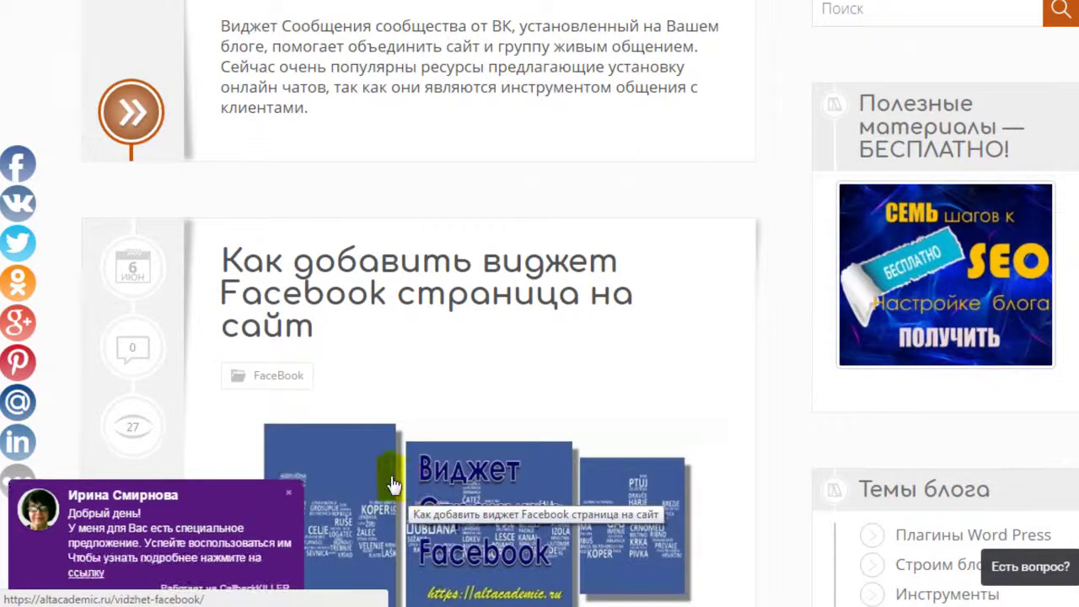
{"action": "left_click", "coordinate": [180, 548]}
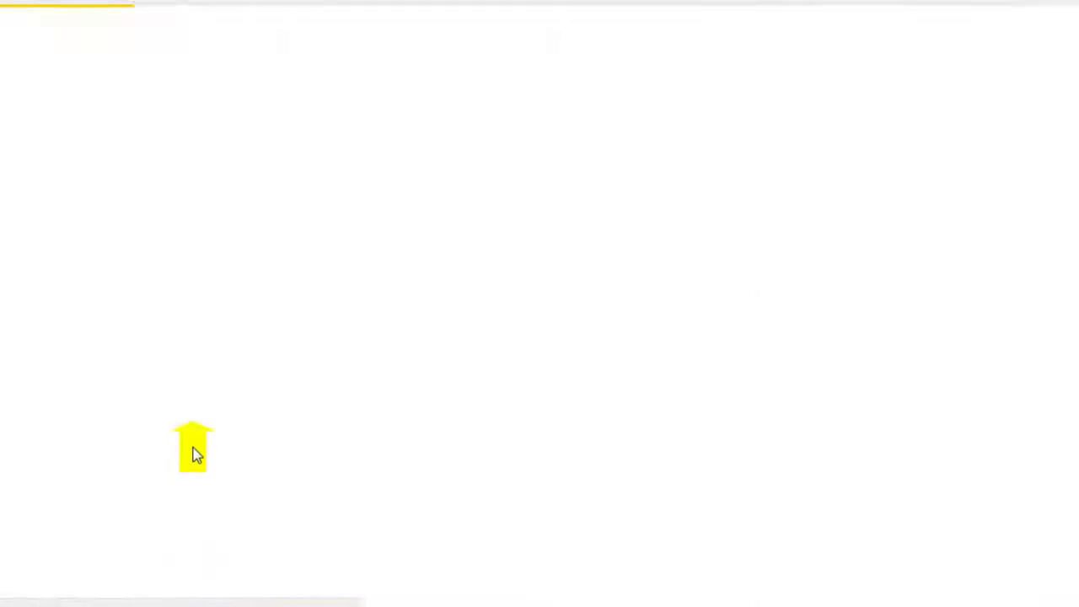